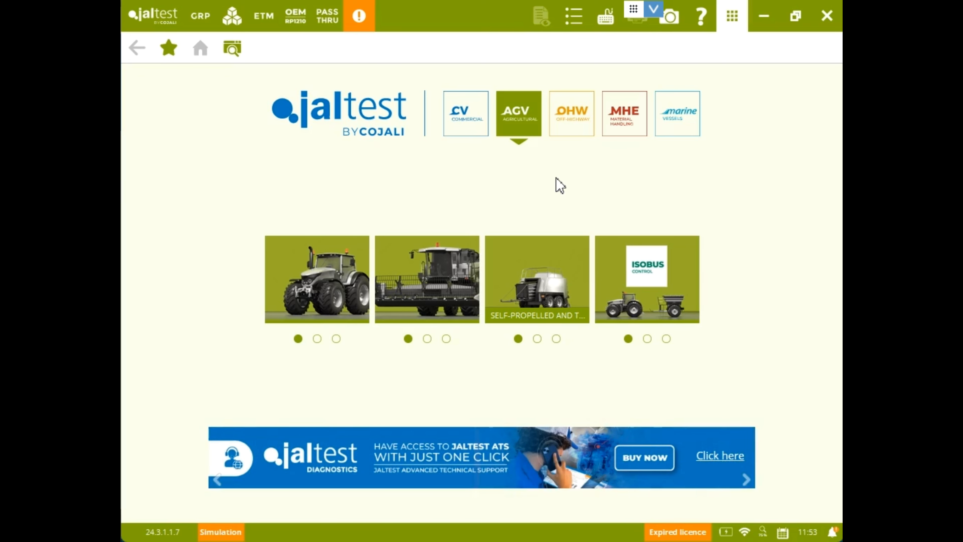
Select the agricultural vehicle range, open its tractor category and choose the CASE IH brand.
{"action": "left_click", "coordinate": [448, 119]}
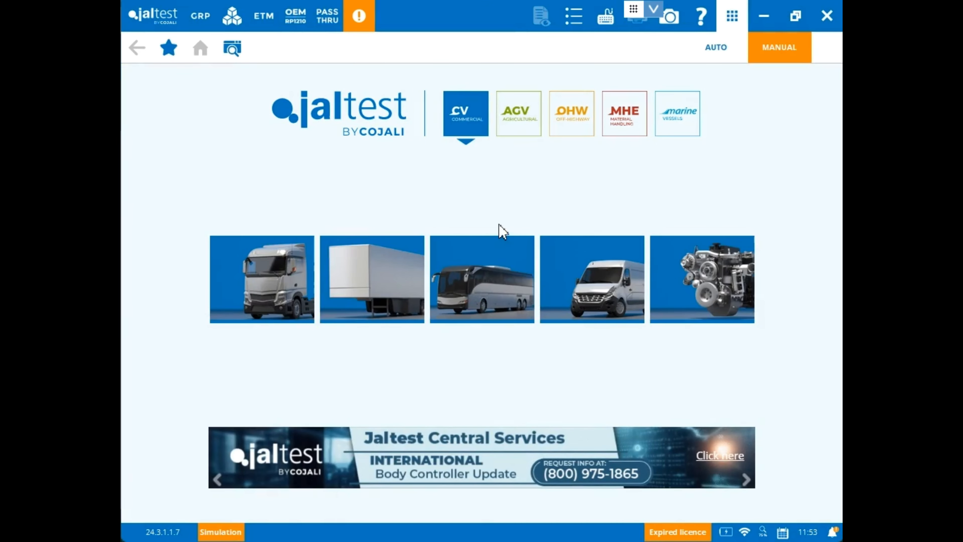
{"action": "left_click", "coordinate": [523, 118]}
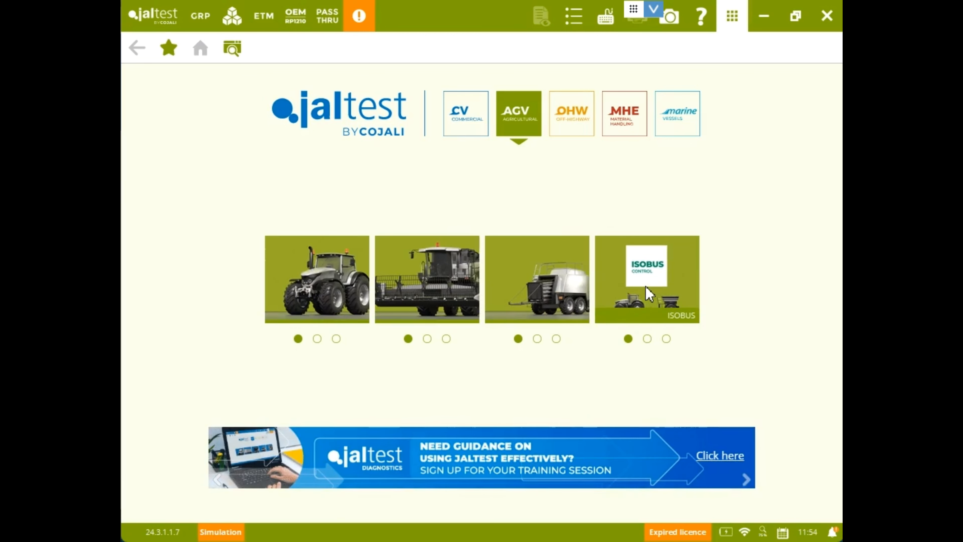
{"action": "left_click", "coordinate": [336, 280]}
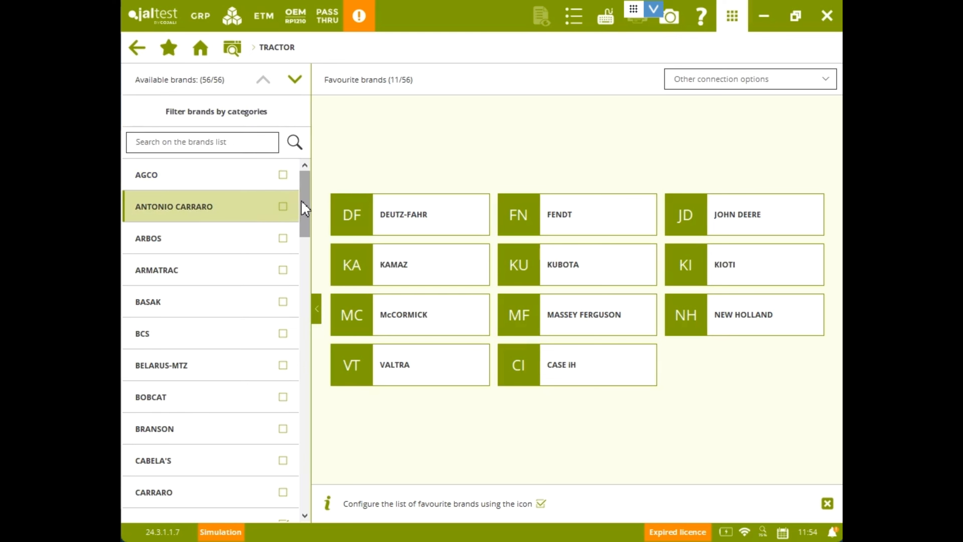
{"action": "mouse_move", "coordinate": [306, 187]}
{"action": "left_mouse_down"}
{"action": "mouse_move", "coordinate": [306, 364]}
{"action": "mouse_move", "coordinate": [304, 182]}
{"action": "left_mouse_up"}
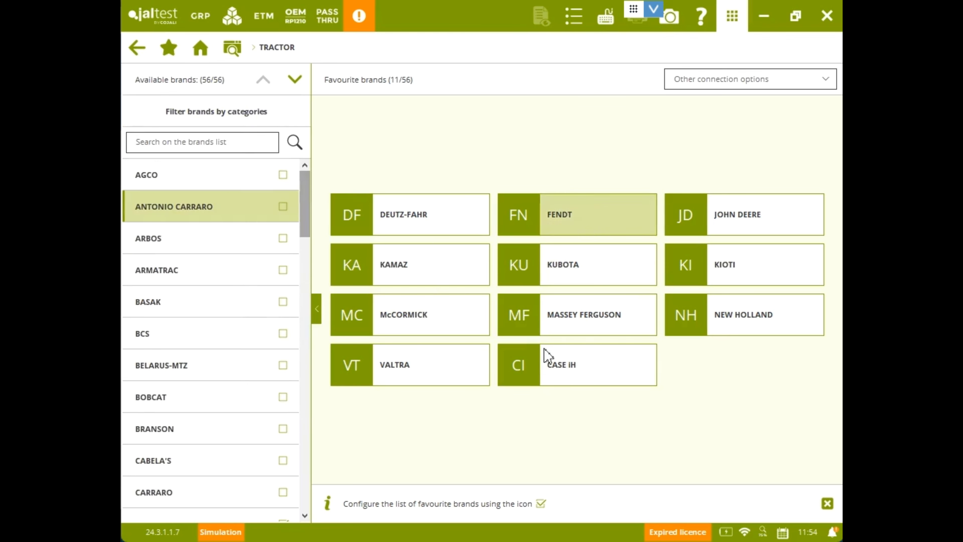
{"action": "left_click", "coordinate": [621, 370]}
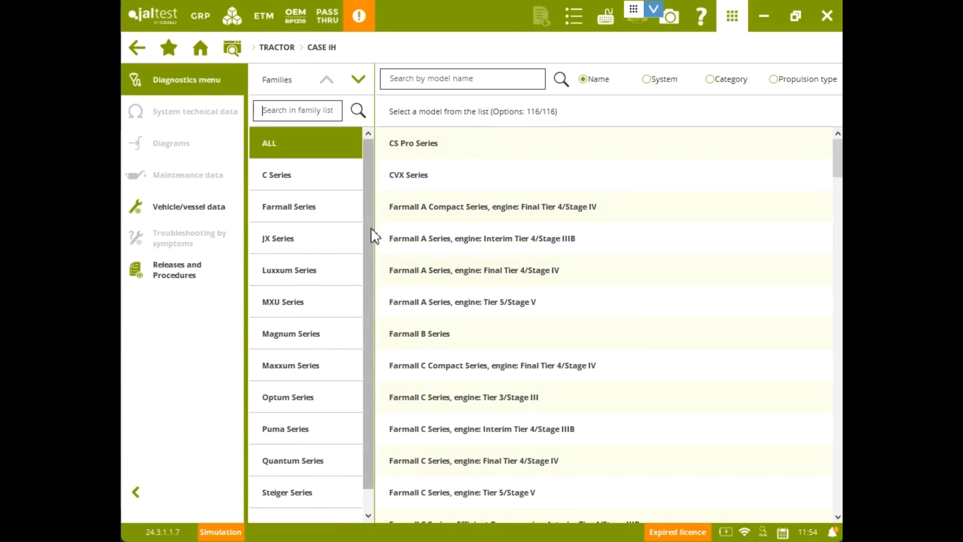
Filter the CASE IH tractor models to the Magnum Series family and look through its models.
{"action": "left_click_drag", "start_coordinate": [372, 228], "coordinate": [374, 268]}
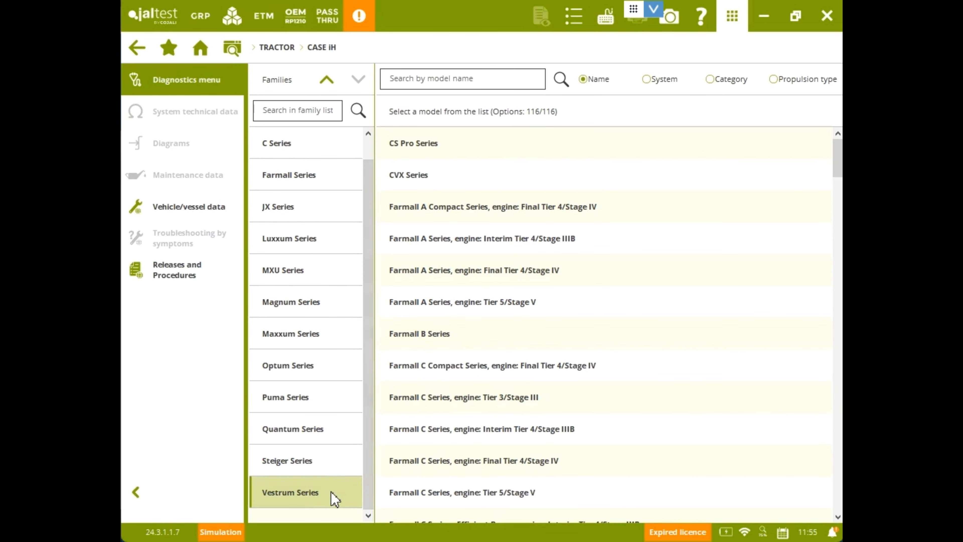
{"action": "left_click", "coordinate": [295, 313]}
{"action": "left_click_drag", "start_coordinate": [836, 247], "coordinate": [824, 175]}
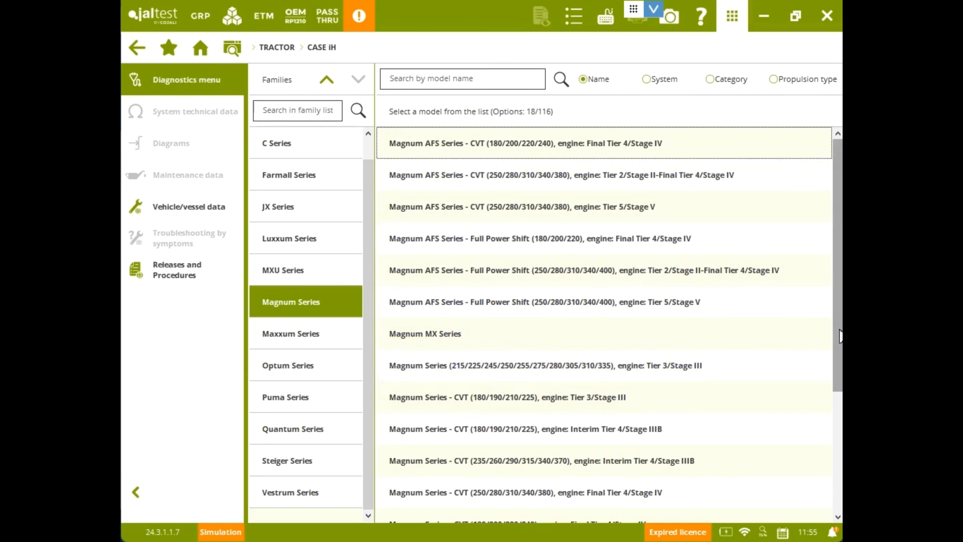
{"action": "scroll", "coordinate": [837, 327], "scroll_direction": "down", "scroll_amount": 1}
{"action": "scroll", "coordinate": [607, 324], "scroll_direction": "down", "scroll_amount": 1}
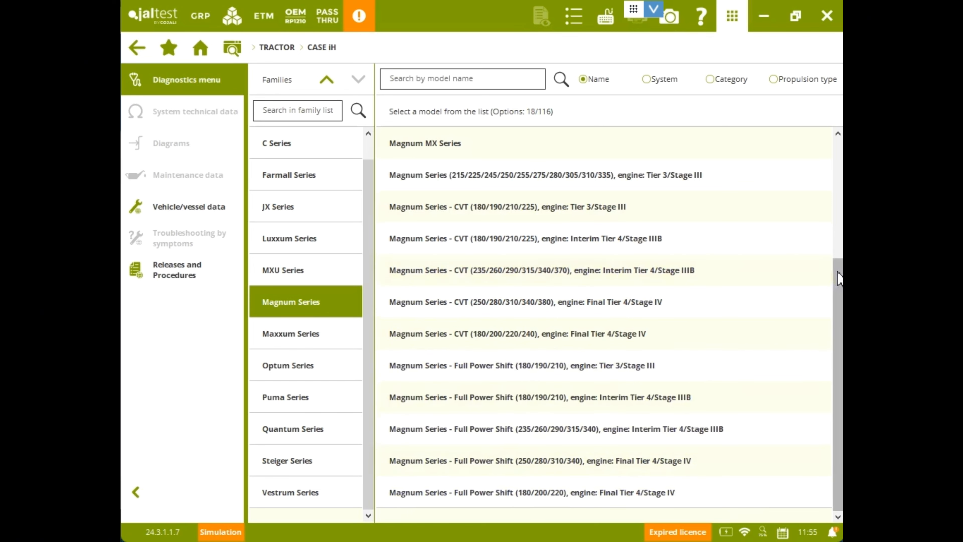
{"action": "left_click_drag", "start_coordinate": [834, 275], "coordinate": [818, 149]}
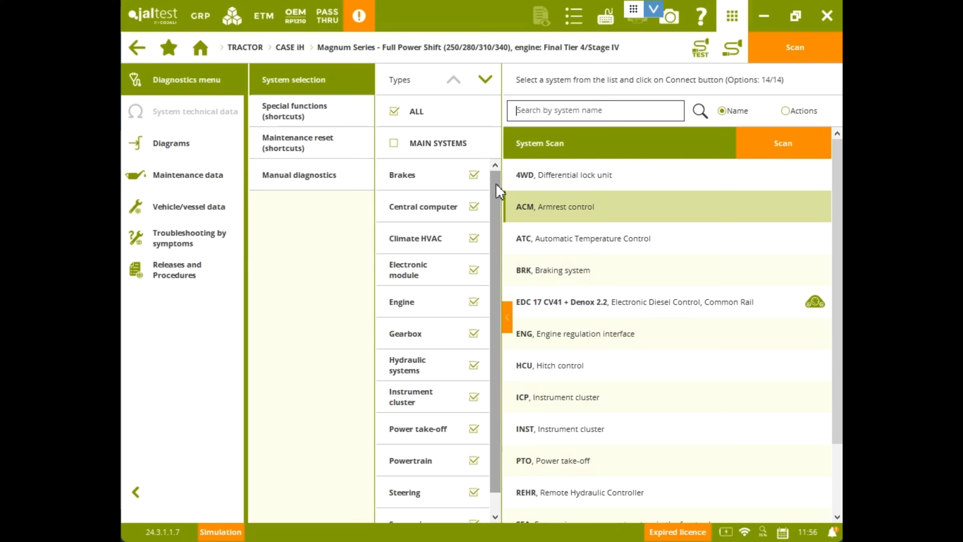
{"action": "mouse_move", "coordinate": [496, 184]}
{"action": "left_mouse_down"}
{"action": "mouse_move", "coordinate": [498, 272]}
{"action": "mouse_move", "coordinate": [495, 179]}
{"action": "left_mouse_up"}
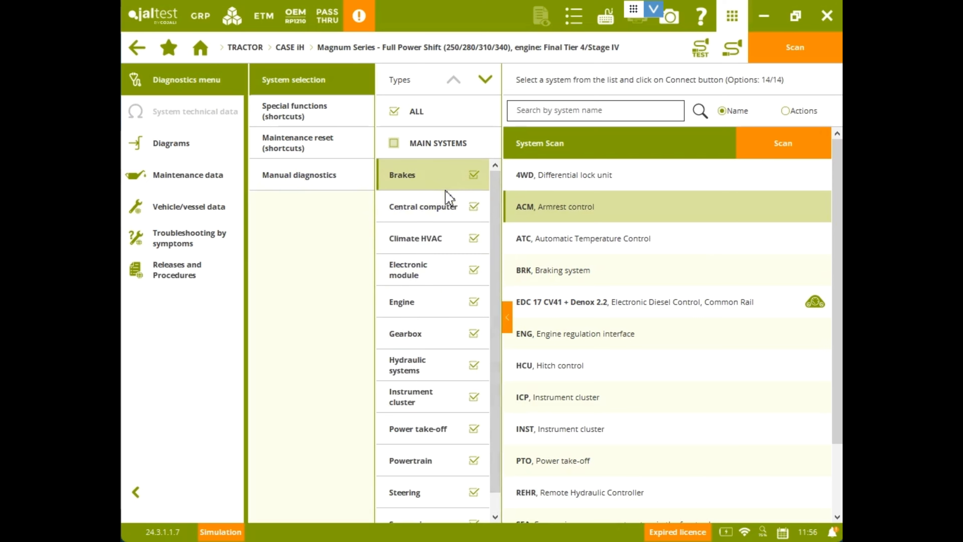
{"action": "left_click_drag", "start_coordinate": [496, 238], "coordinate": [498, 256]}
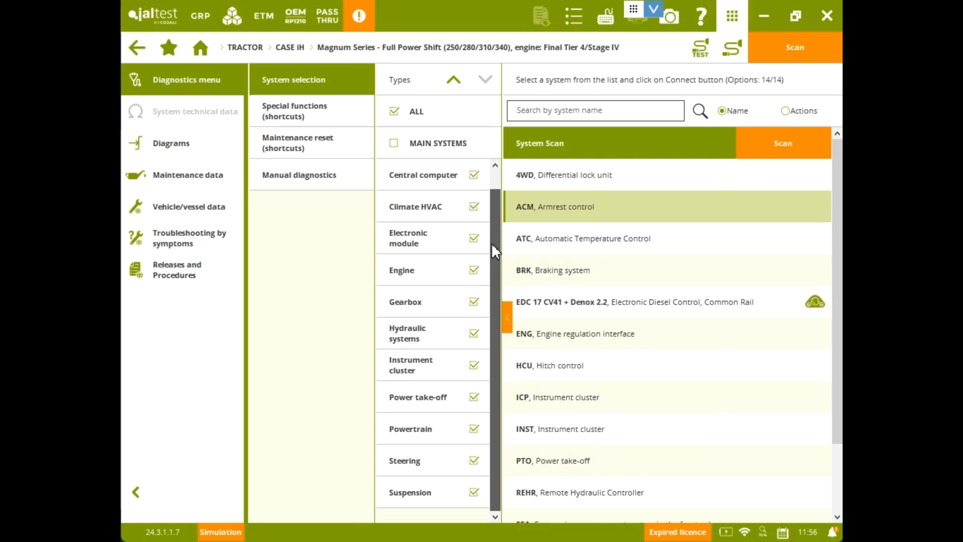
{"action": "left_click", "coordinate": [137, 47]}
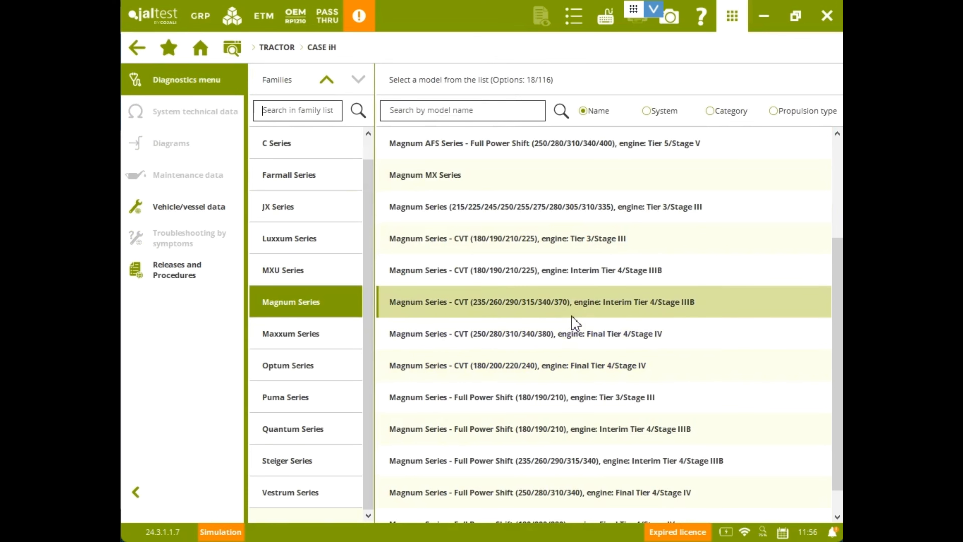
Open the Magnum Series - CVT (250/280/310/340/380), Final Tier 4/Stage IV model and run a full system scan.
{"action": "left_click", "coordinate": [529, 338]}
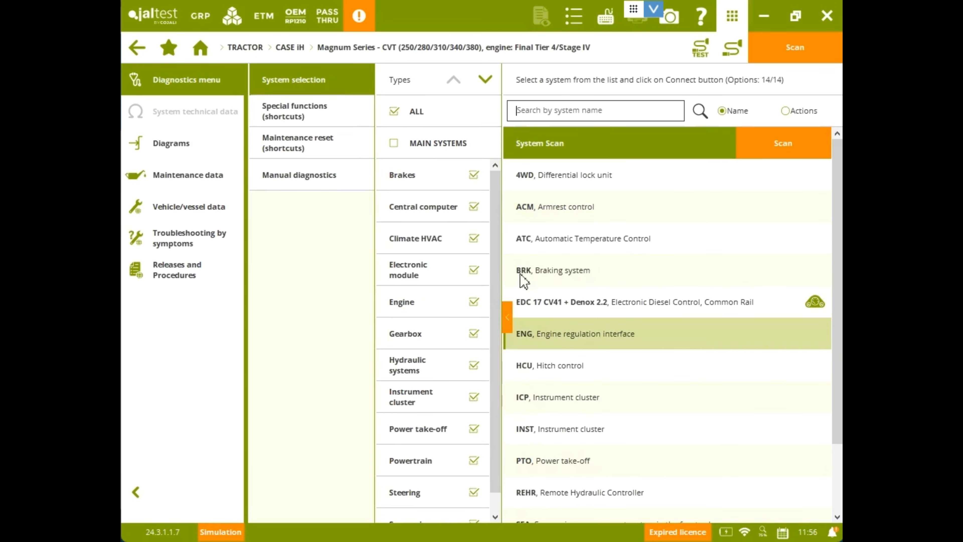
{"action": "scroll", "coordinate": [501, 230], "scroll_direction": "up", "scroll_amount": 1}
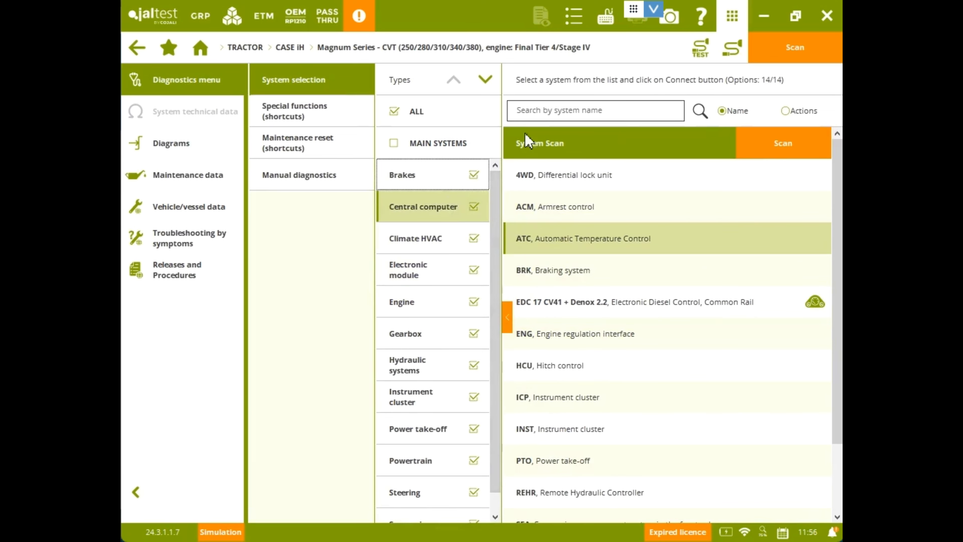
{"action": "left_click_drag", "start_coordinate": [495, 334], "coordinate": [509, 184]}
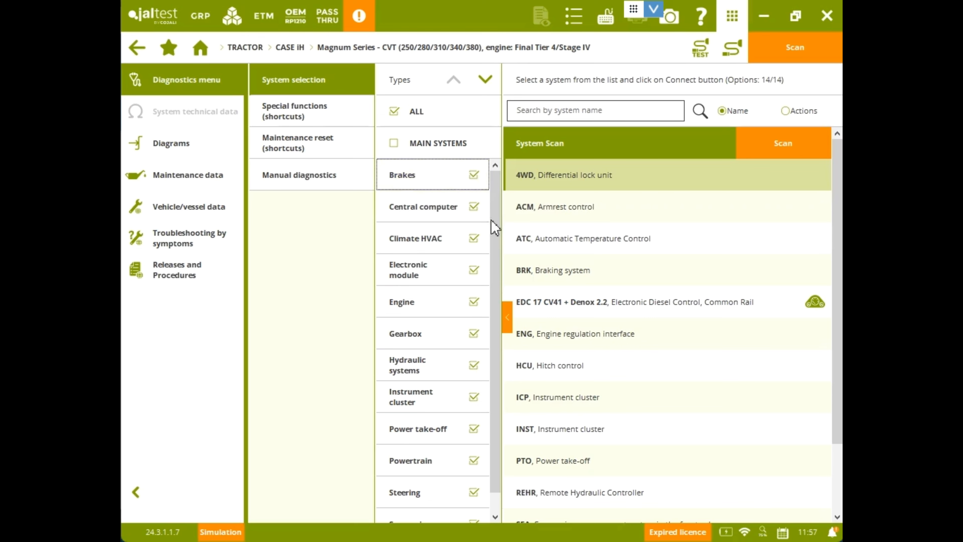
{"action": "left_click", "coordinate": [796, 47]}
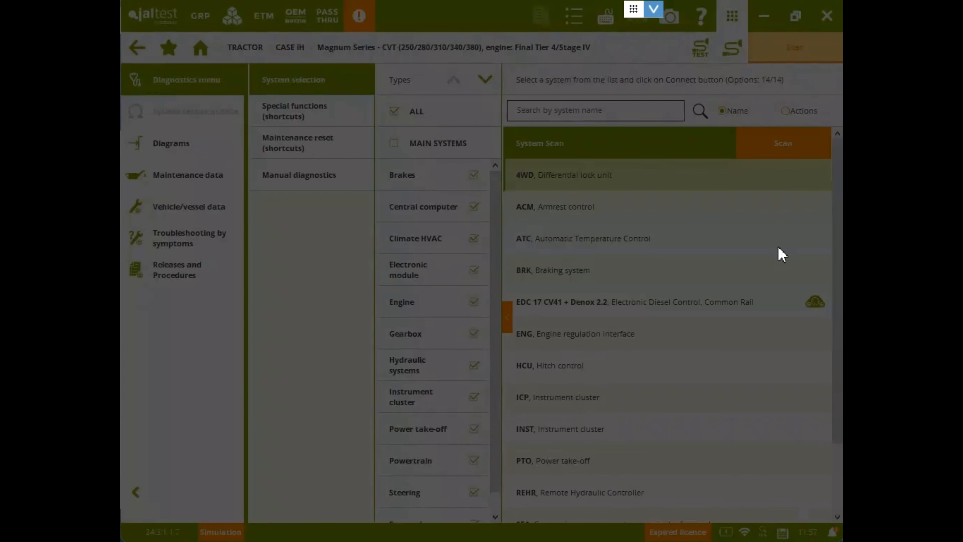
{"action": "left_click", "coordinate": [695, 371]}
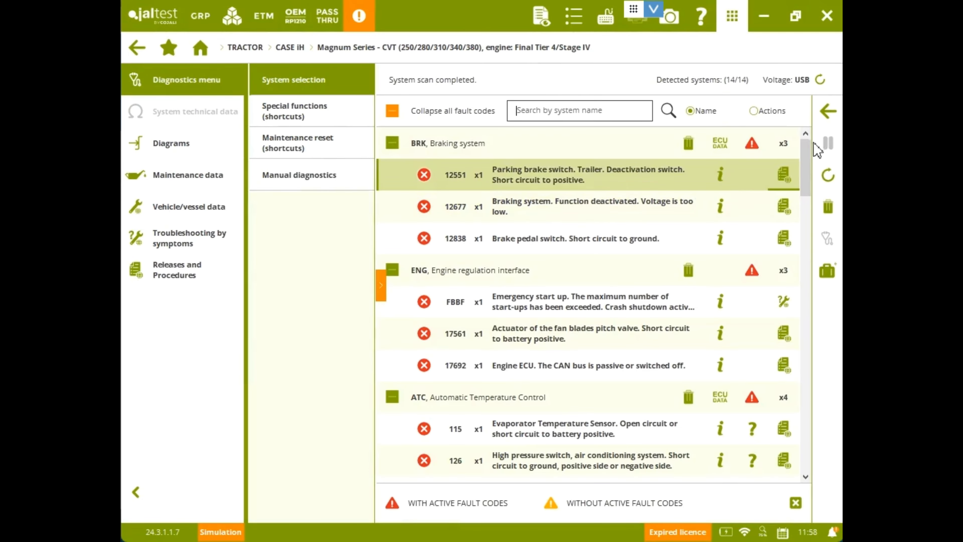
Review the scanned fault codes and view the freeze frame data of braking system fault 12551.
{"action": "scroll", "coordinate": [807, 216], "scroll_direction": "down", "scroll_amount": 2}
{"action": "left_click_drag", "start_coordinate": [805, 211], "coordinate": [814, 453]}
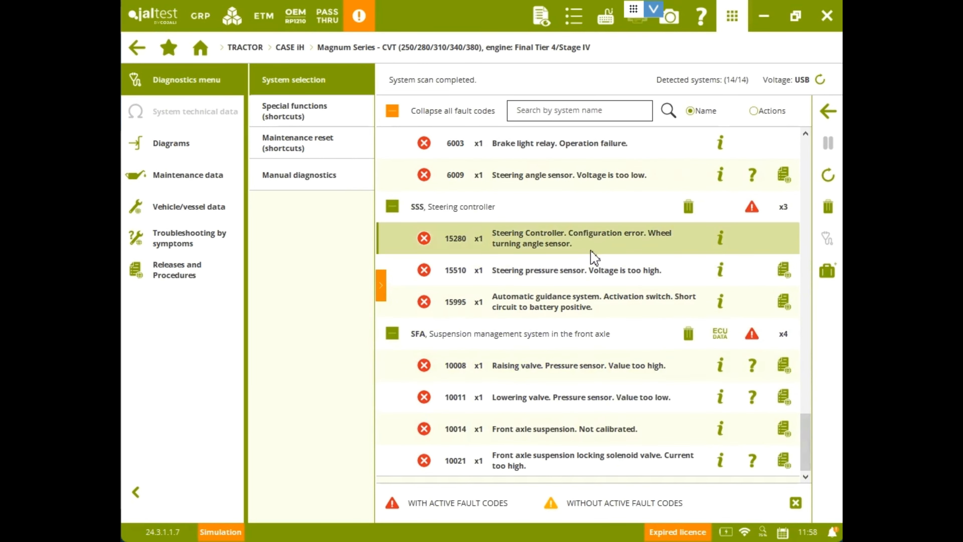
{"action": "left_click_drag", "start_coordinate": [804, 433], "coordinate": [802, 142]}
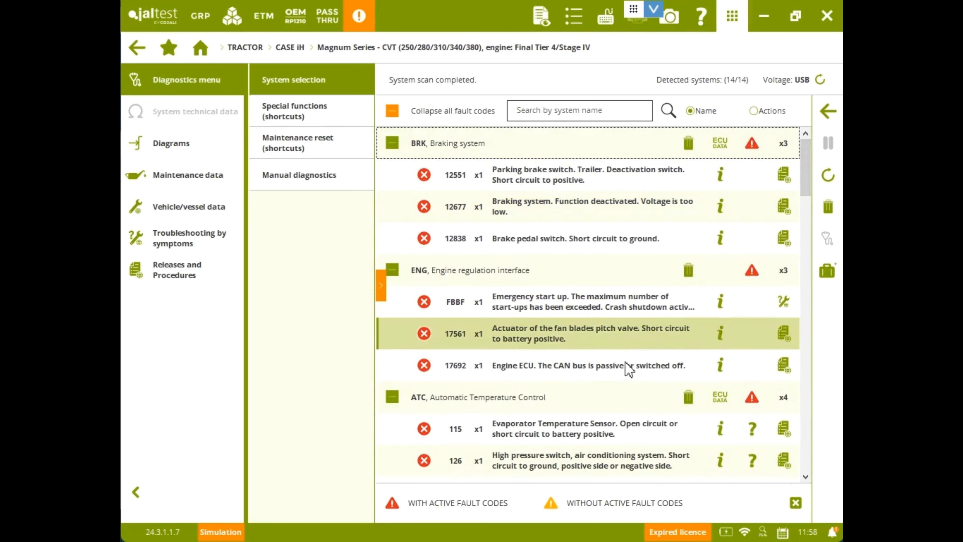
{"action": "left_click_drag", "start_coordinate": [806, 192], "coordinate": [786, 96]}
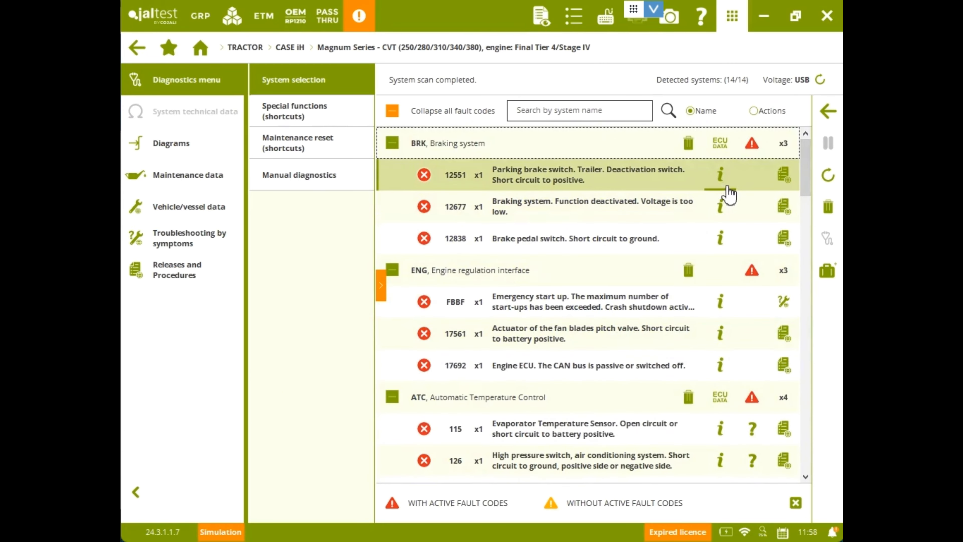
{"action": "left_click", "coordinate": [728, 180]}
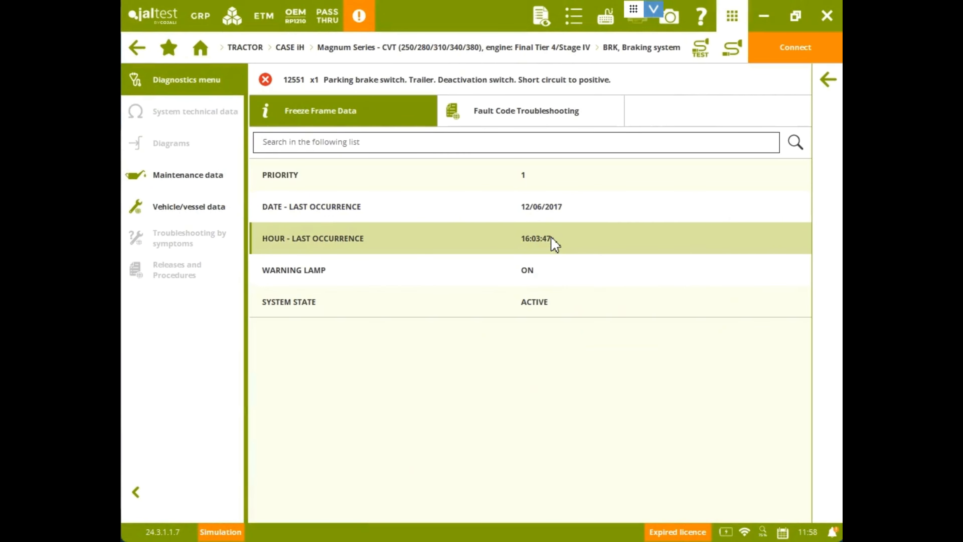
{"action": "left_click", "coordinate": [829, 80]}
Examine the fault codes of the scanned systems and the help available for the EDC 17 CV41 + Denox 2.2 faults.
{"action": "left_click_drag", "start_coordinate": [812, 187], "coordinate": [810, 217]}
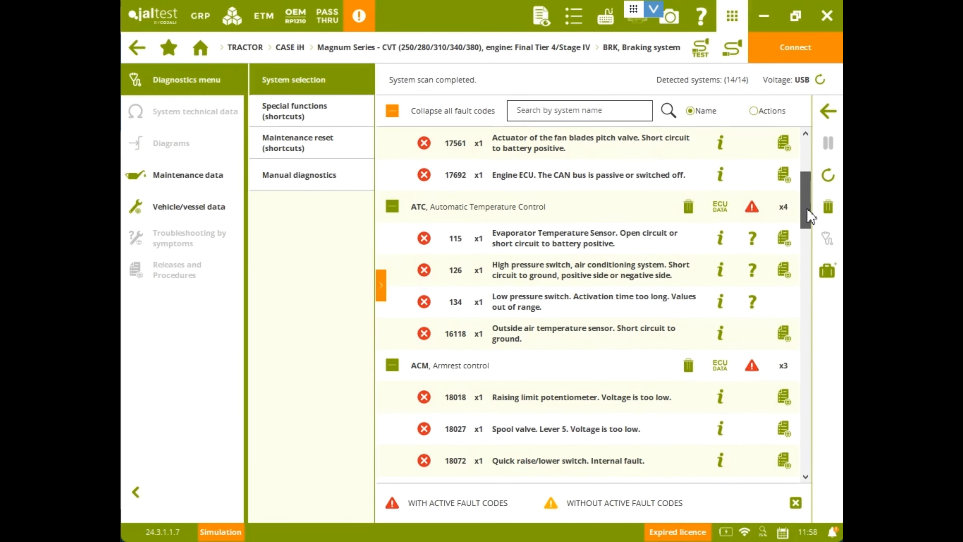
{"action": "left_click_drag", "start_coordinate": [808, 219], "coordinate": [793, 273]}
{"action": "scroll", "coordinate": [789, 268], "scroll_direction": "down", "scroll_amount": 2}
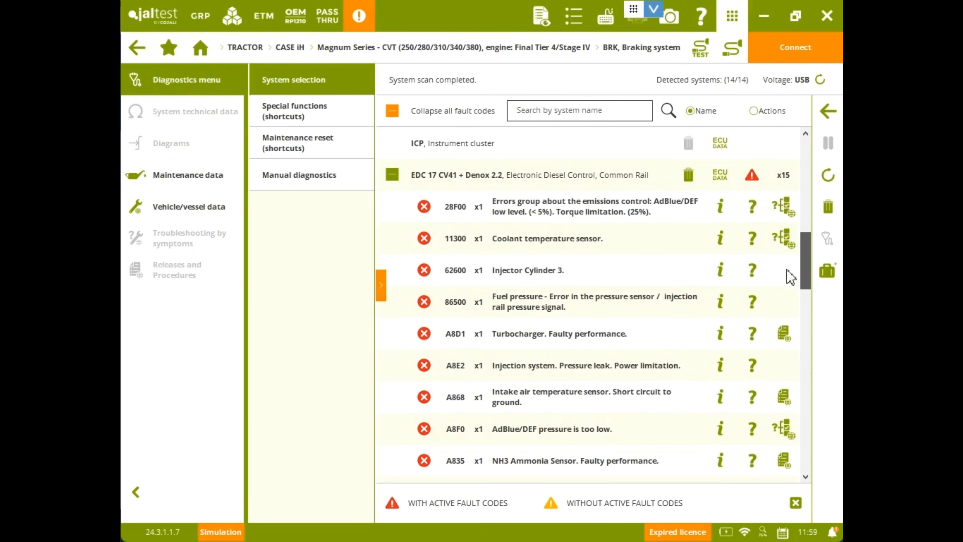
{"action": "left_click_drag", "start_coordinate": [730, 276], "coordinate": [731, 280]}
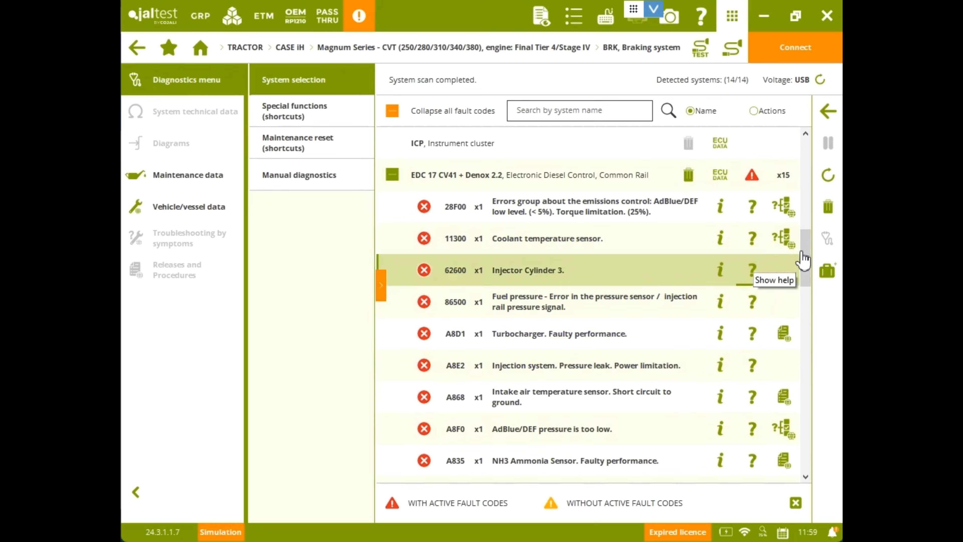
{"action": "scroll", "coordinate": [811, 199], "scroll_direction": "up", "scroll_amount": 5}
{"action": "left_click_drag", "start_coordinate": [804, 290], "coordinate": [805, 168]}
{"action": "left_click", "coordinate": [815, 433]}
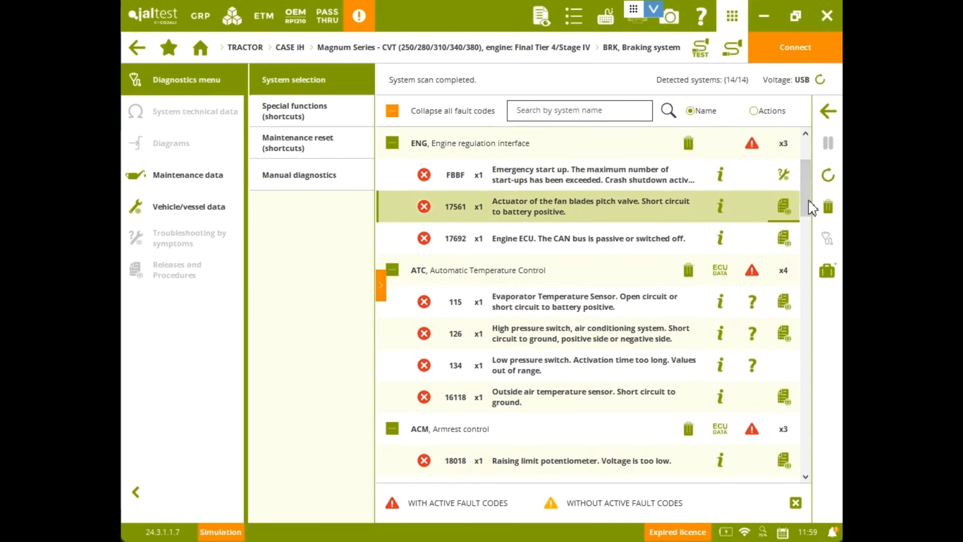
{"action": "left_click", "coordinate": [809, 262]}
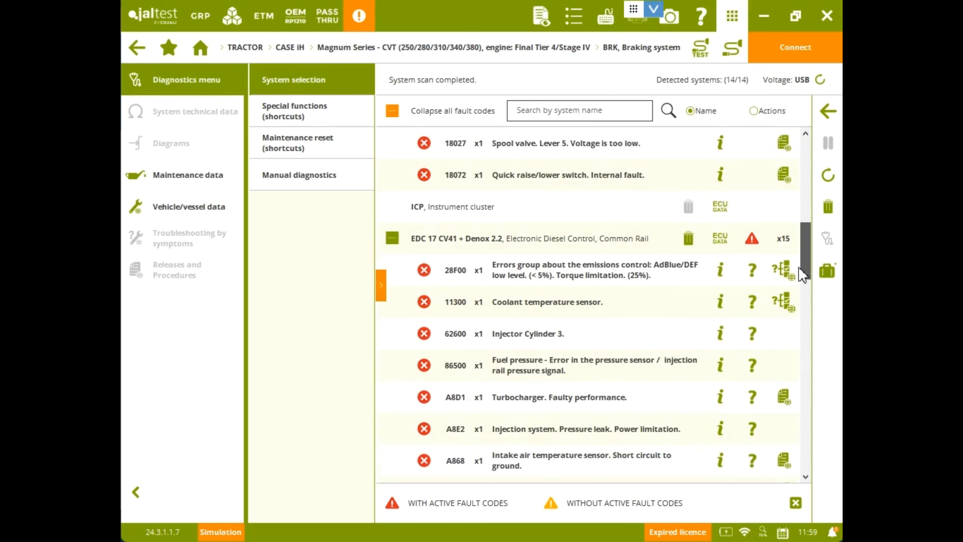
{"action": "scroll", "coordinate": [797, 270], "scroll_direction": "down", "scroll_amount": 1}
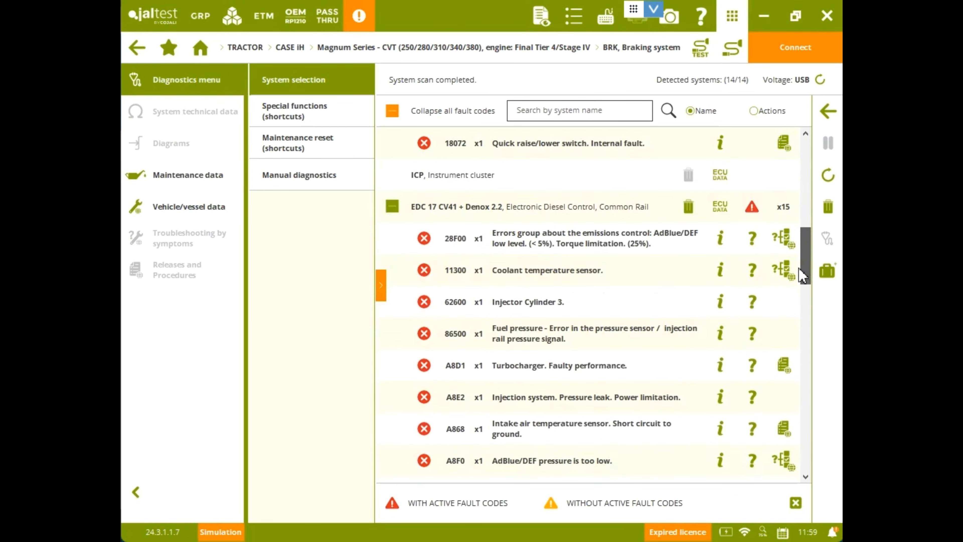
Open the help for fault code 62600, Injector Cylinder 3, and view the injector 3 solenoid valve's component information.
{"action": "left_click", "coordinate": [752, 303]}
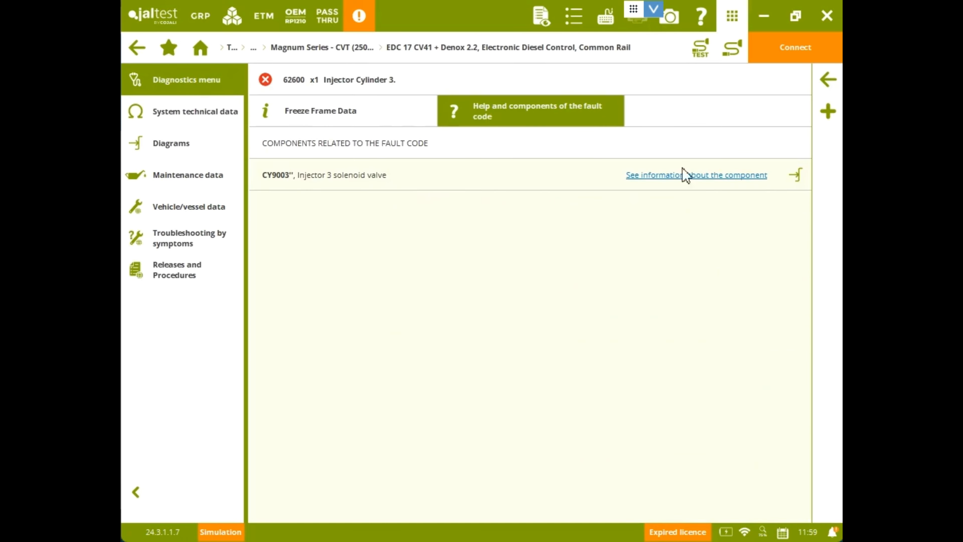
{"action": "left_click", "coordinate": [701, 174]}
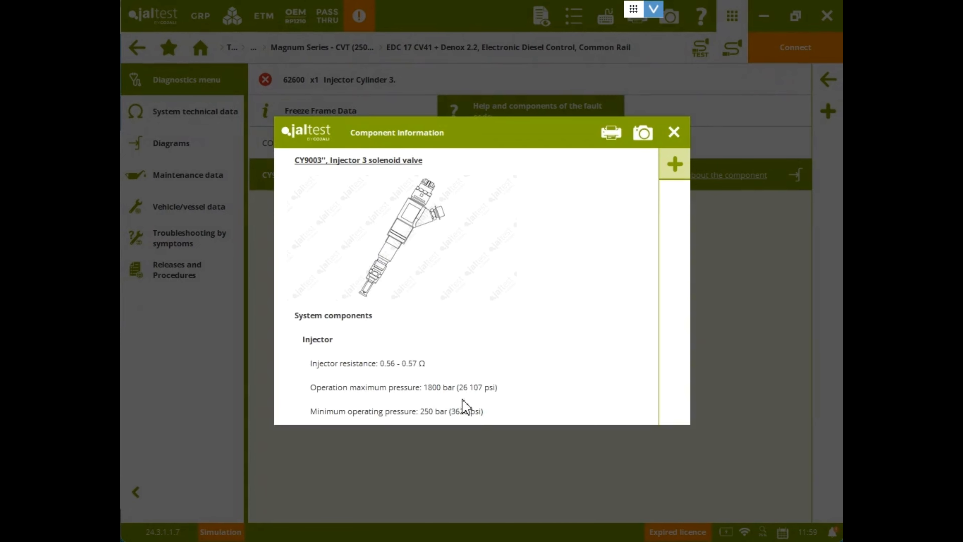
{"action": "left_click", "coordinate": [674, 132]}
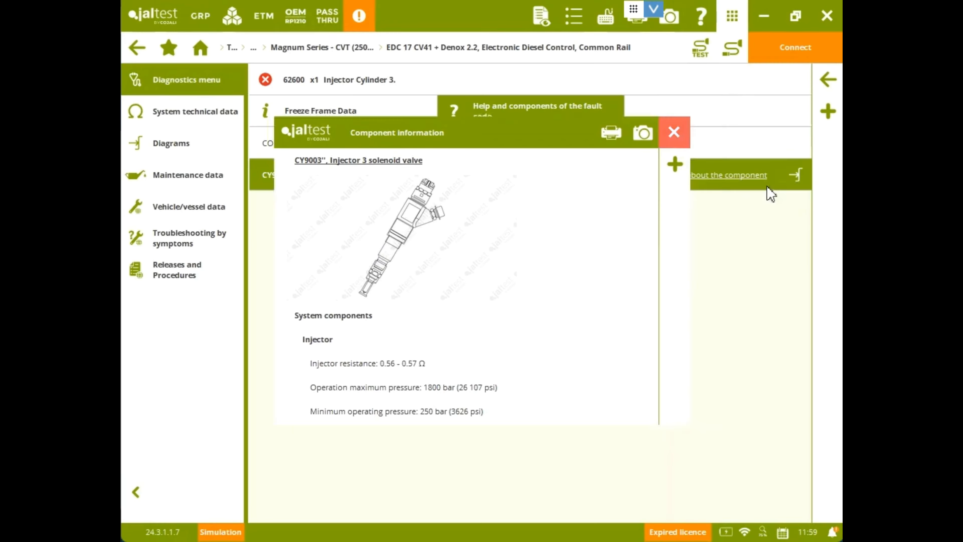
Open the wiring diagram for the injector 3 solenoid valve and read the component information of the EDC 17 engine management control unit.
{"action": "left_click", "coordinate": [799, 180]}
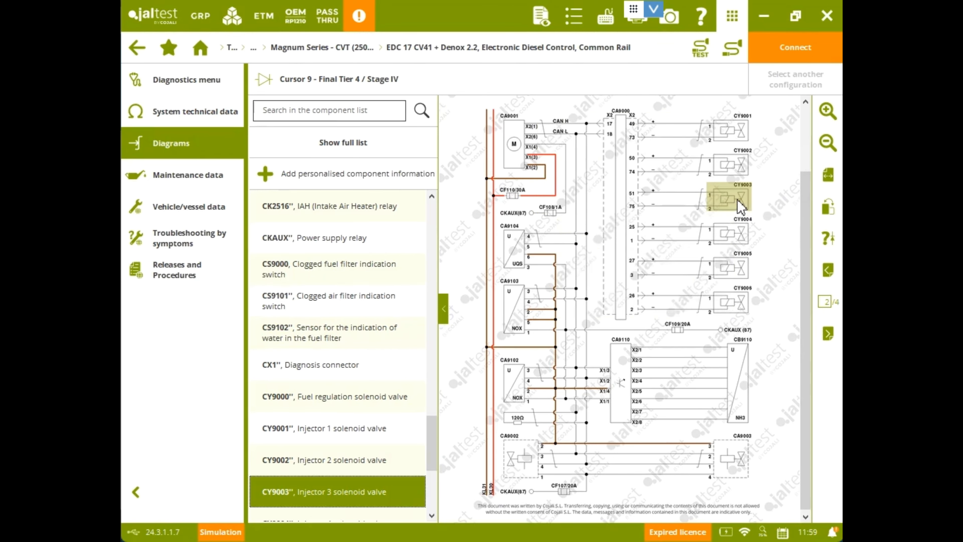
{"action": "mouse_move", "coordinate": [739, 206]}
{"action": "left_click", "coordinate": [633, 206]}
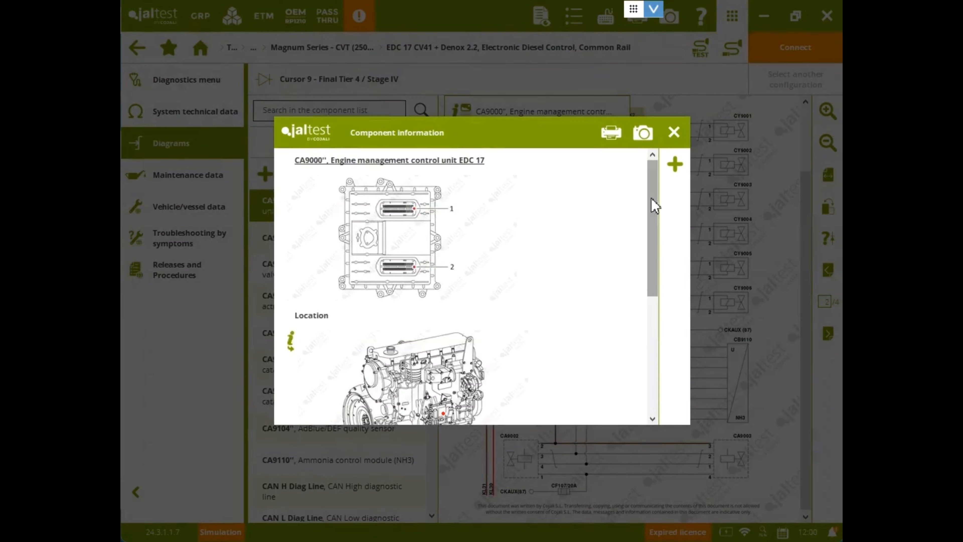
{"action": "left_click_drag", "start_coordinate": [651, 199], "coordinate": [648, 282]}
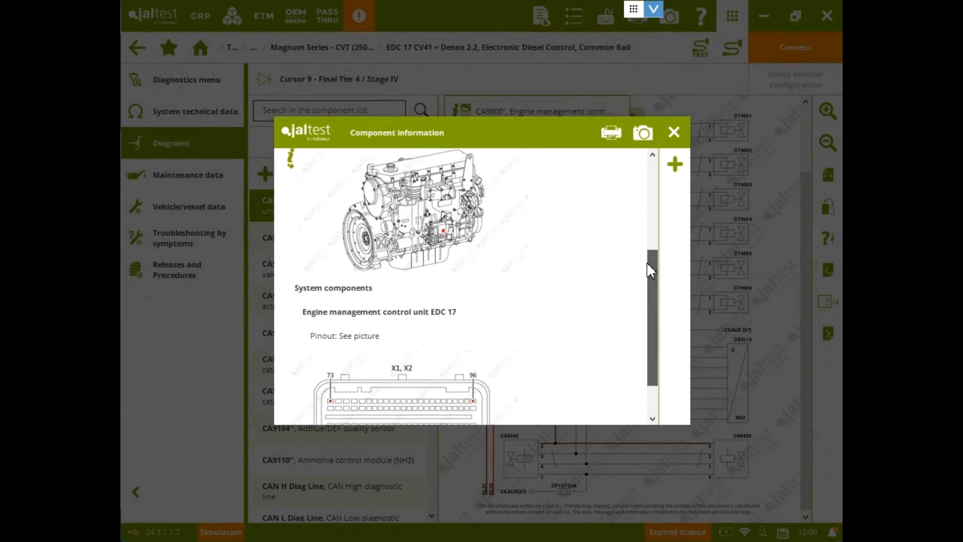
{"action": "scroll", "coordinate": [651, 270], "scroll_direction": "up", "scroll_amount": 1}
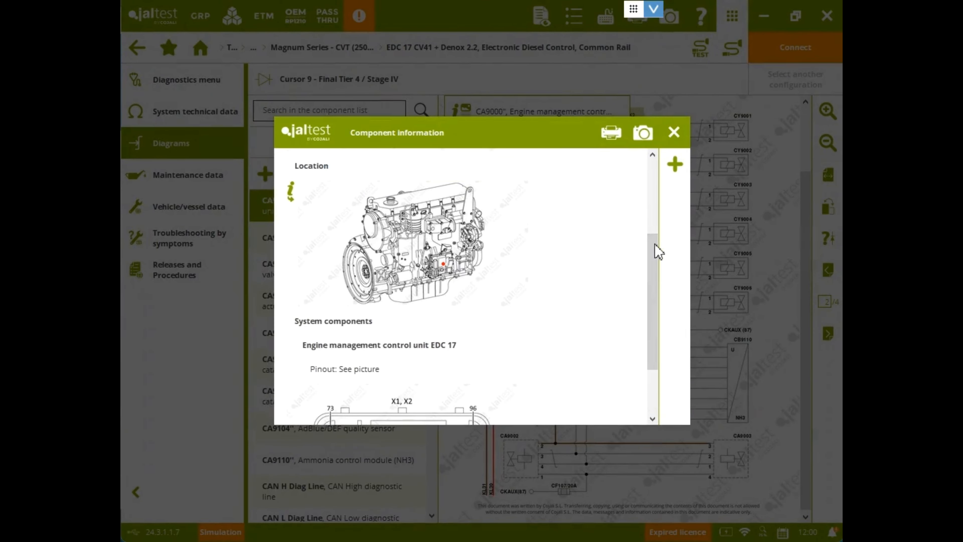
{"action": "scroll", "coordinate": [651, 224], "scroll_direction": "up", "scroll_amount": 4}
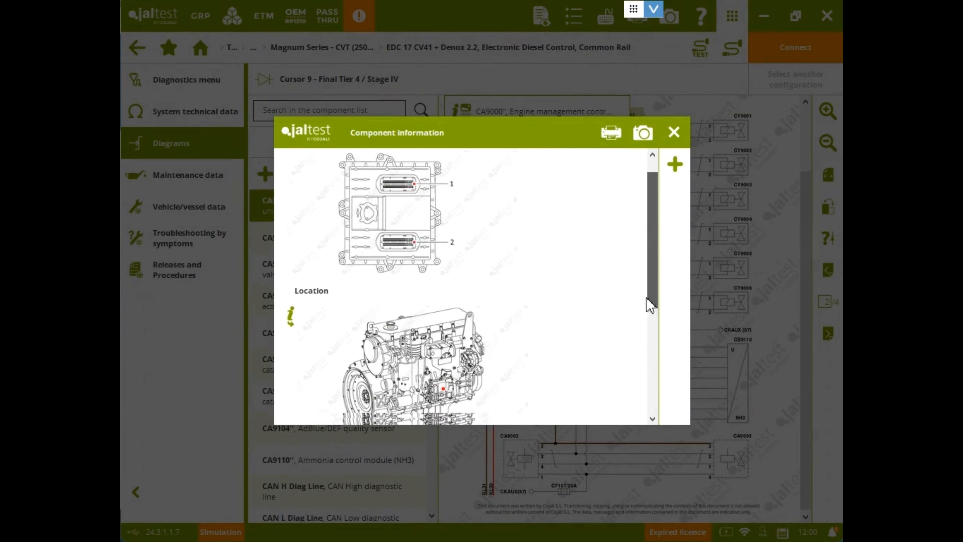
View the X1, X2 connector pinout of the EDC 17 engine management control unit, then return to the scanned fault code list.
{"action": "scroll", "coordinate": [649, 304], "scroll_direction": "down", "scroll_amount": 6}
{"action": "left_click", "coordinate": [355, 344]}
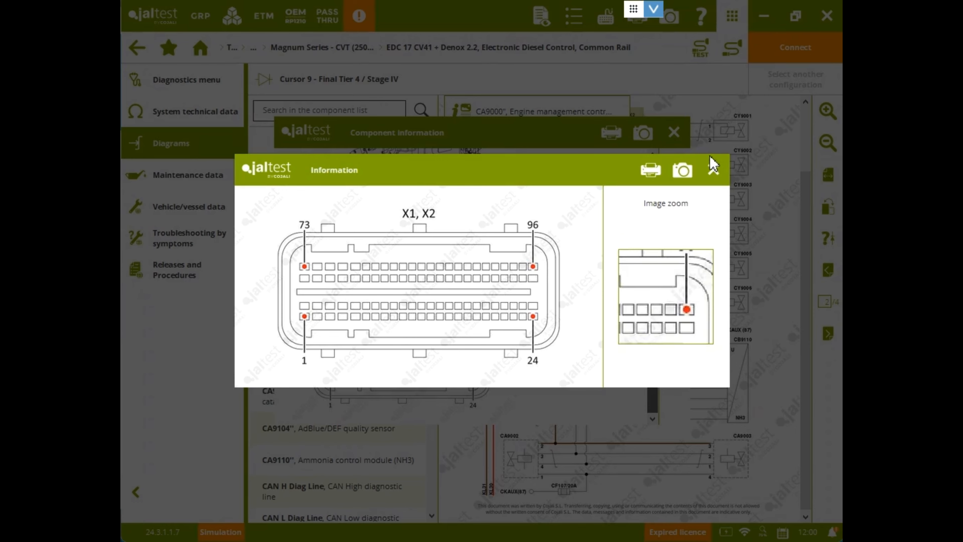
{"action": "left_click", "coordinate": [712, 168]}
{"action": "left_click", "coordinate": [684, 133]}
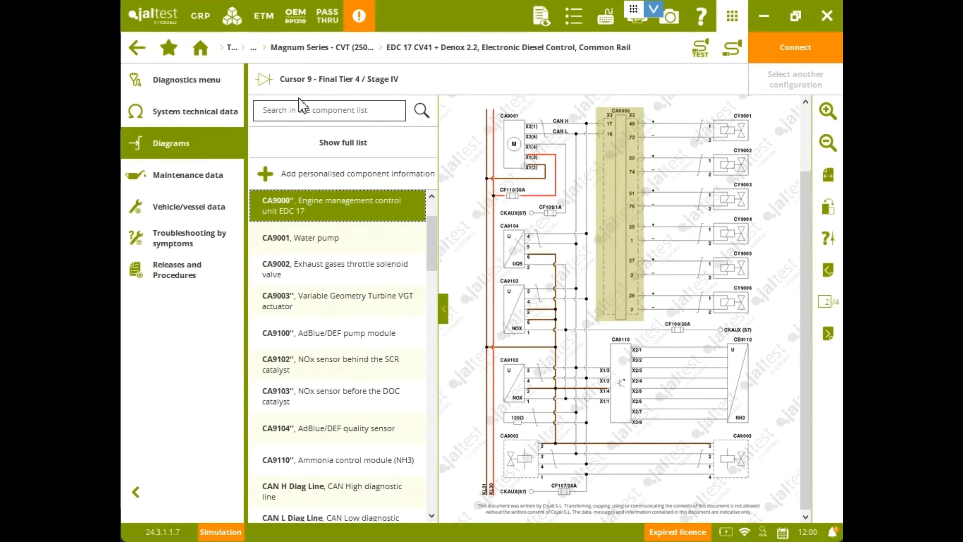
{"action": "left_click", "coordinate": [187, 82]}
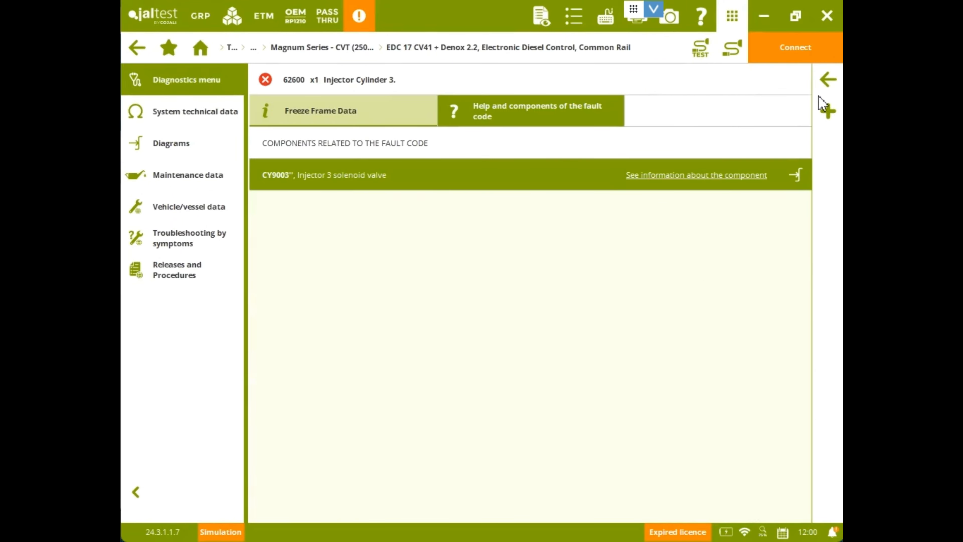
{"action": "left_click", "coordinate": [826, 80]}
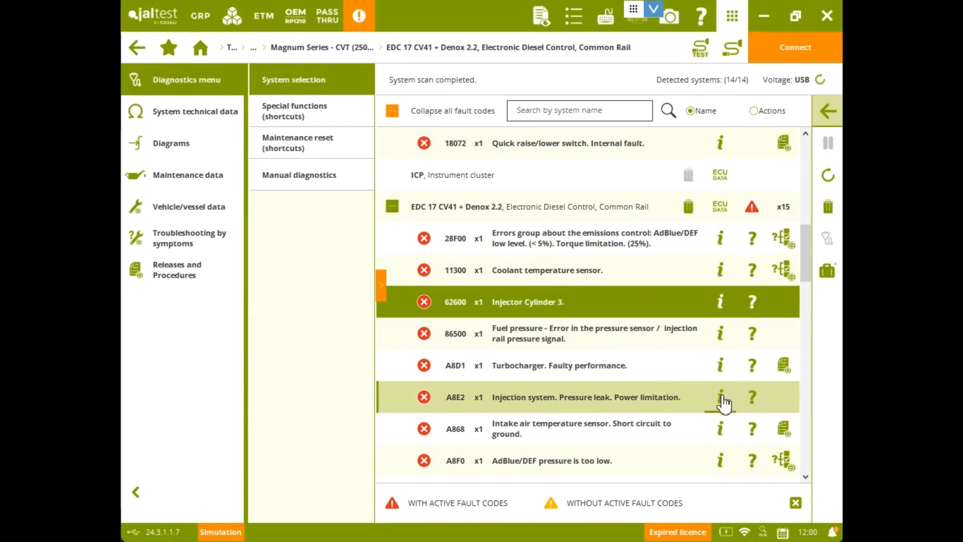
Open the help for SFA fault code 10008, view the CB18 suspension pressure sensor's component information, and return to the fault list.
{"action": "left_click_drag", "start_coordinate": [801, 268], "coordinate": [791, 421]}
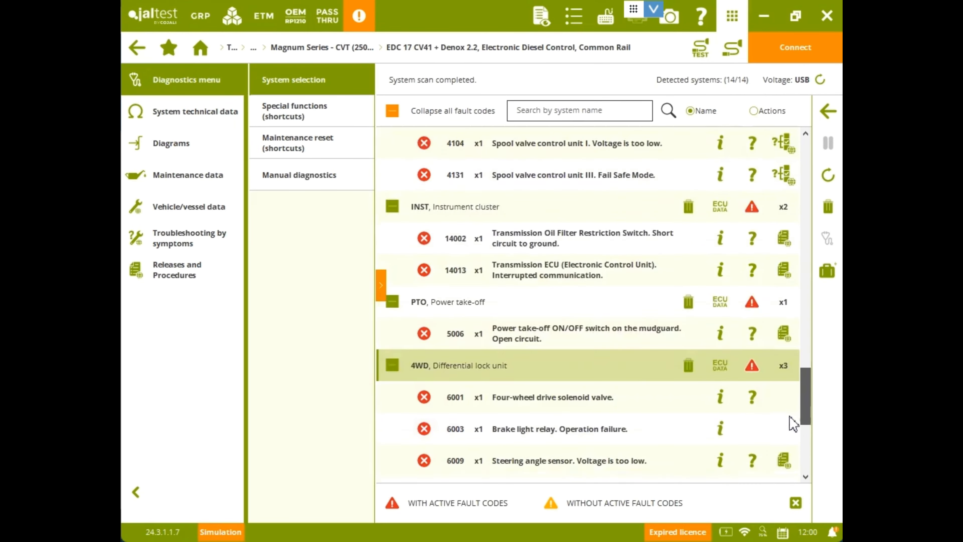
{"action": "scroll", "coordinate": [793, 423], "scroll_direction": "down", "scroll_amount": 3}
{"action": "scroll", "coordinate": [790, 423], "scroll_direction": "down", "scroll_amount": 4}
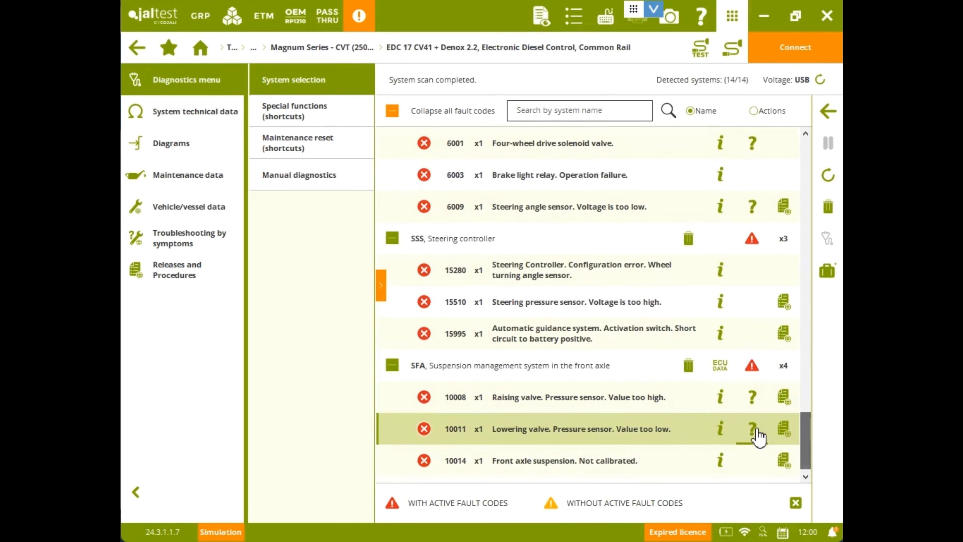
{"action": "left_click", "coordinate": [752, 402]}
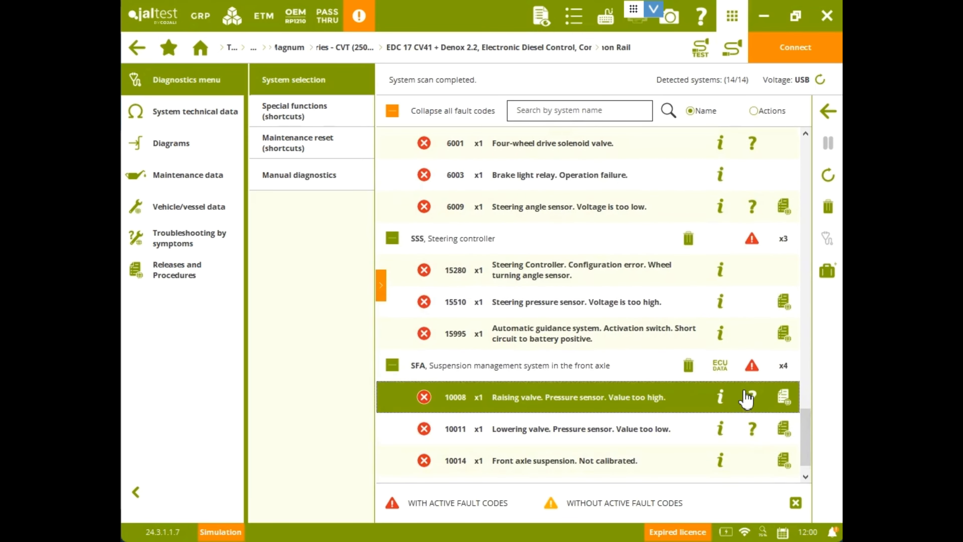
{"action": "left_click", "coordinate": [728, 179]}
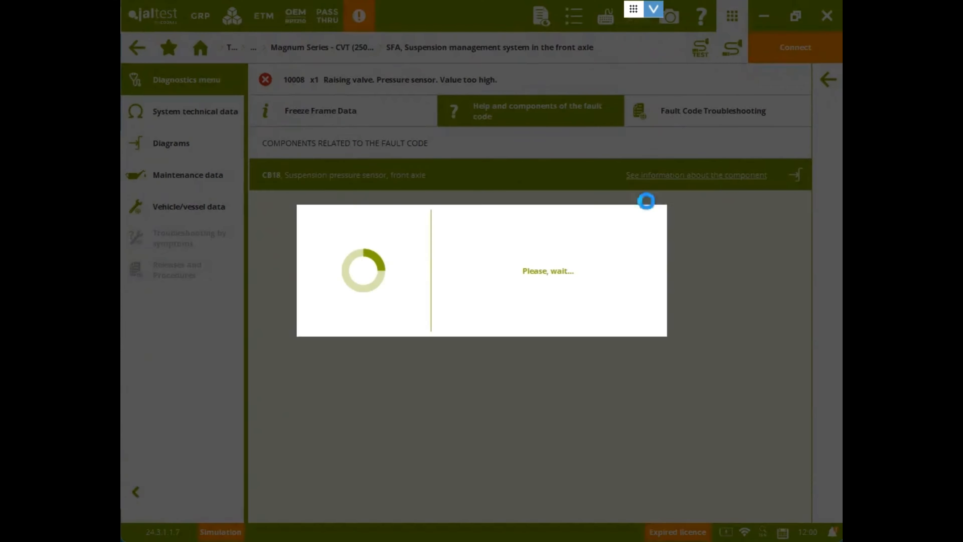
{"action": "left_click_drag", "start_coordinate": [649, 246], "coordinate": [627, 144]}
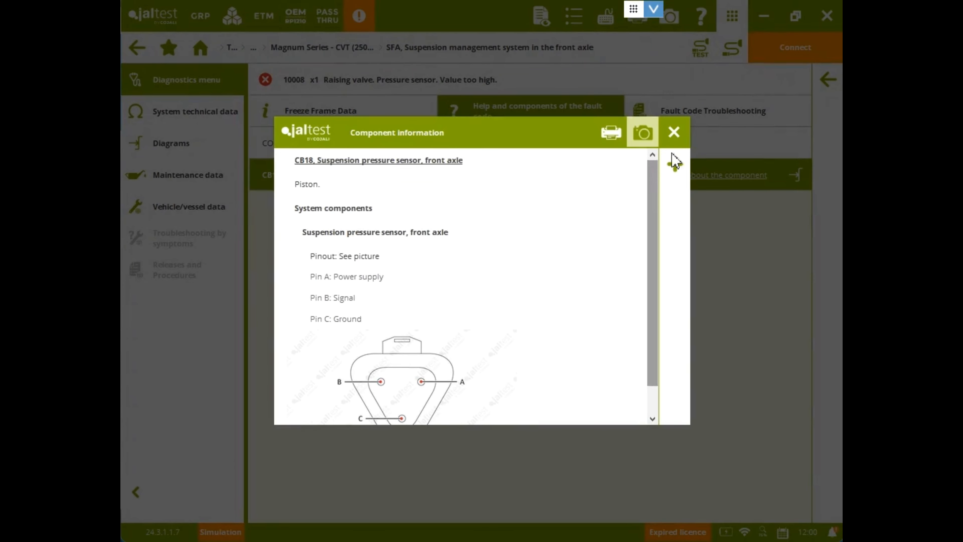
{"action": "left_click", "coordinate": [673, 132]}
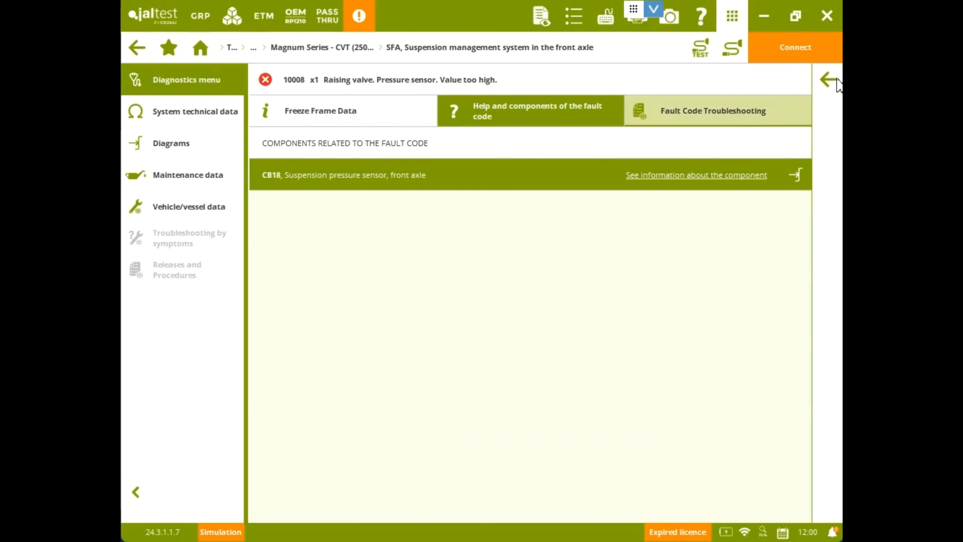
{"action": "left_click", "coordinate": [827, 80]}
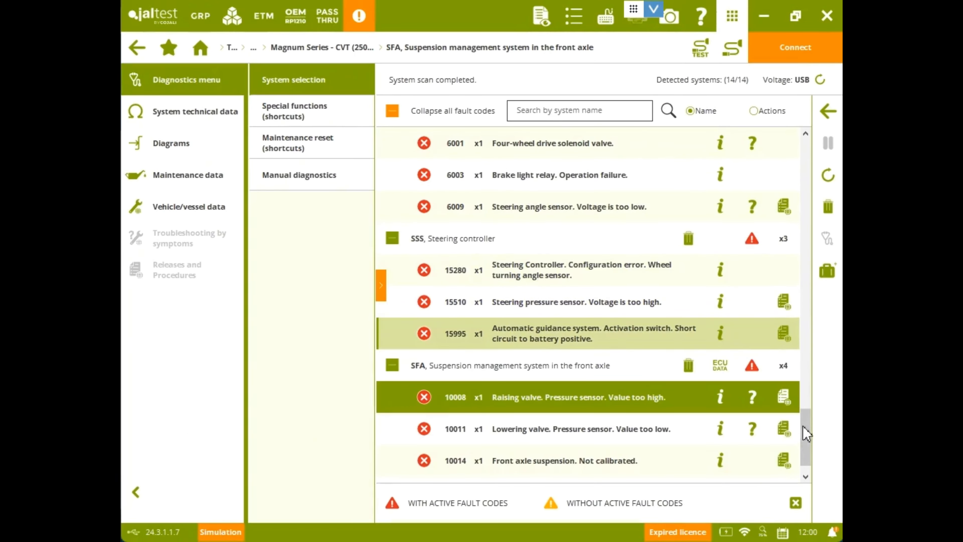
Open the guided troubleshooting for hitch control fault code 1002, Raising valve, accepting the information messages.
{"action": "left_click_drag", "start_coordinate": [807, 433], "coordinate": [823, 330]}
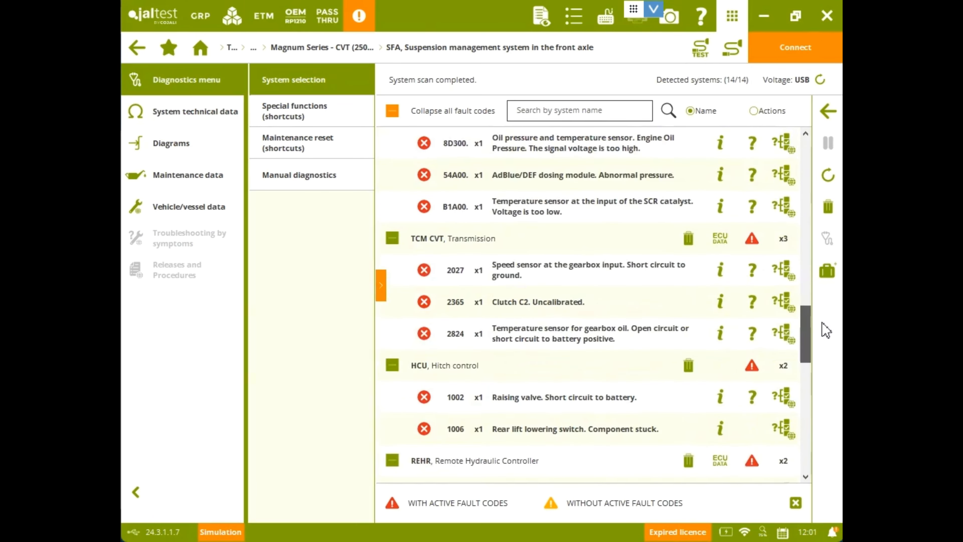
{"action": "left_click", "coordinate": [786, 398]}
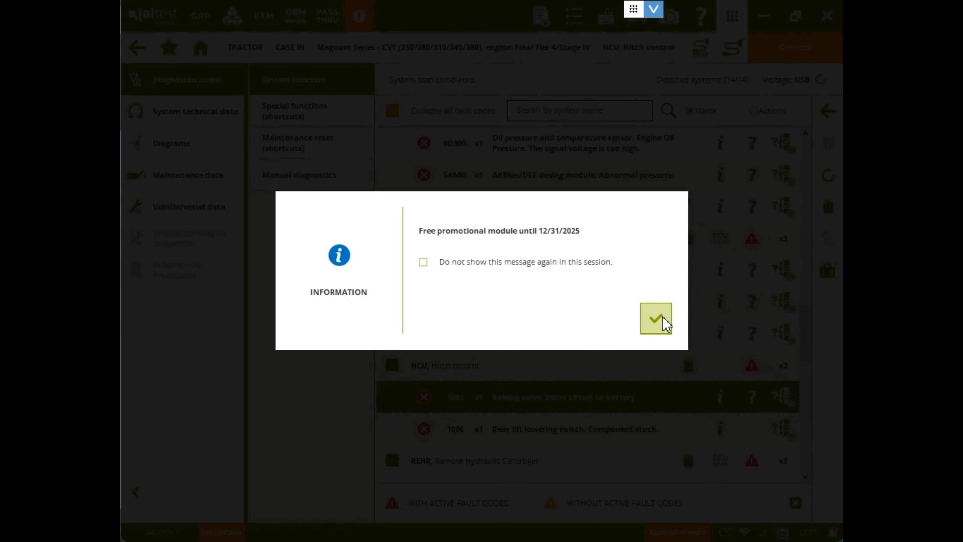
{"action": "left_click", "coordinate": [664, 318]}
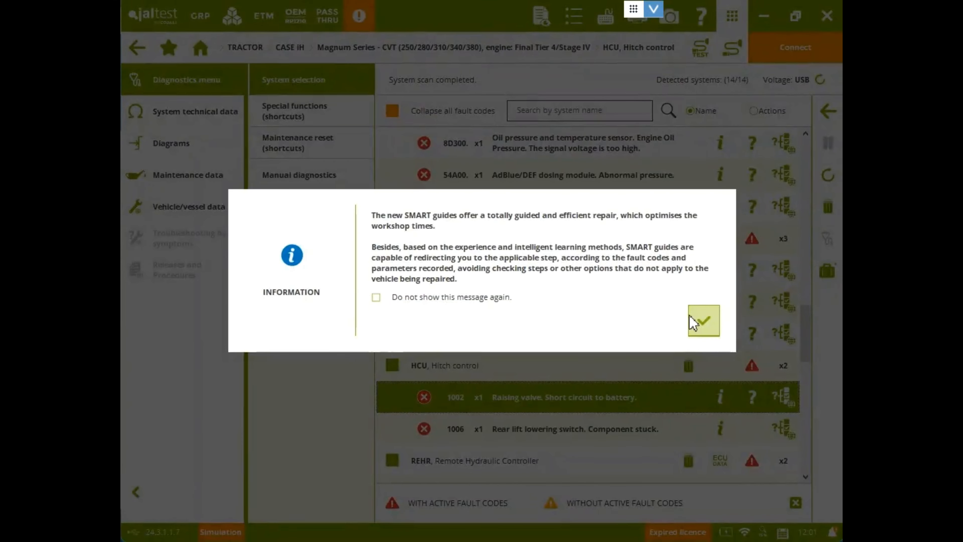
{"action": "left_click", "coordinate": [693, 323]}
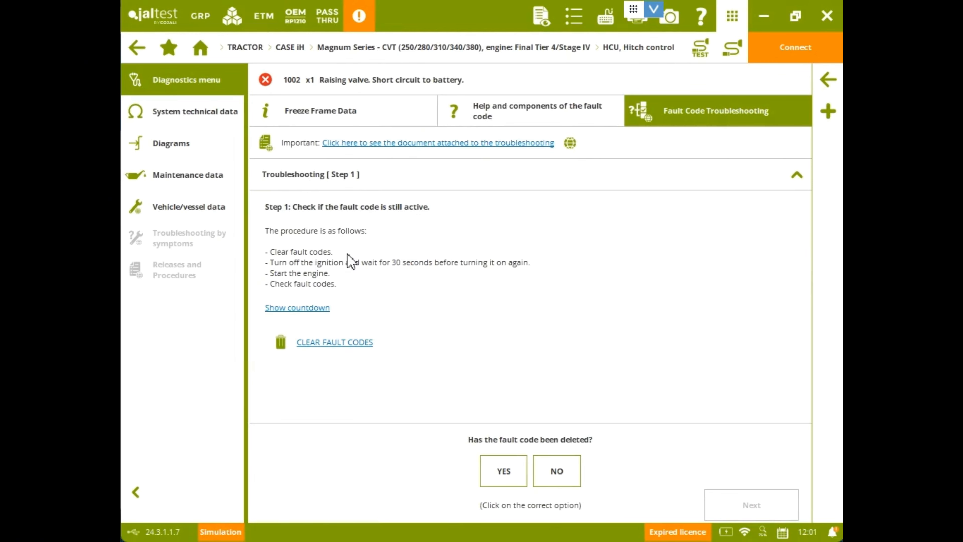
Answer NO in troubleshooting steps 1 and 2 for fault code 1002 and advance to step 3.
{"action": "left_click", "coordinate": [556, 471]}
{"action": "left_click", "coordinate": [300, 308]}
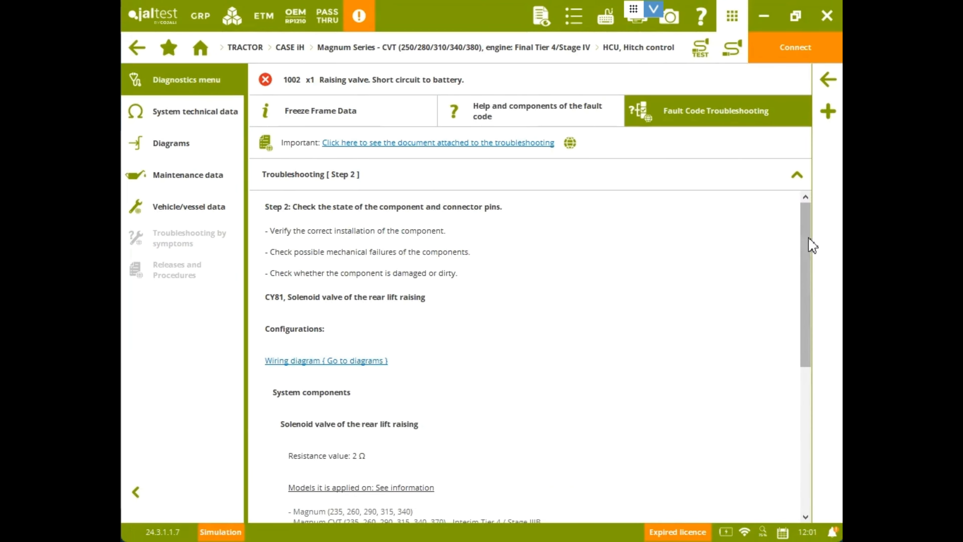
{"action": "left_click_drag", "start_coordinate": [809, 243], "coordinate": [784, 460]}
{"action": "left_click", "coordinate": [561, 474]}
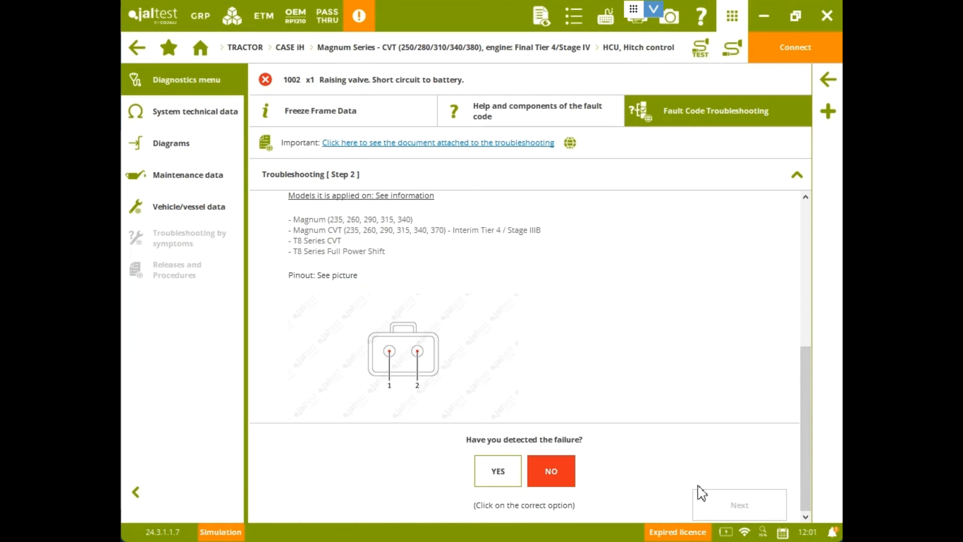
{"action": "left_click", "coordinate": [711, 503]}
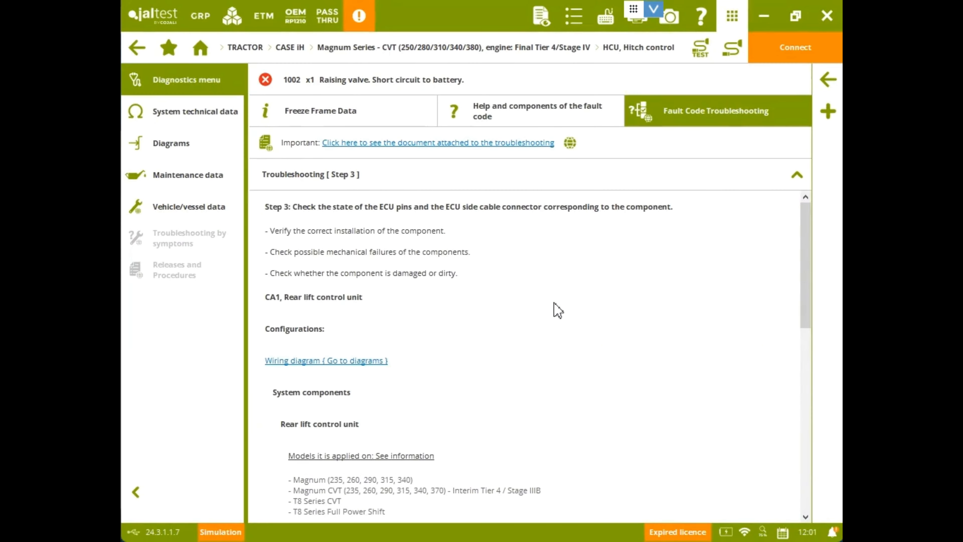
Answer NO in troubleshooting step 3, review the step 4 resistance check, and return to the fault code list.
{"action": "left_click_drag", "start_coordinate": [809, 226], "coordinate": [701, 450]}
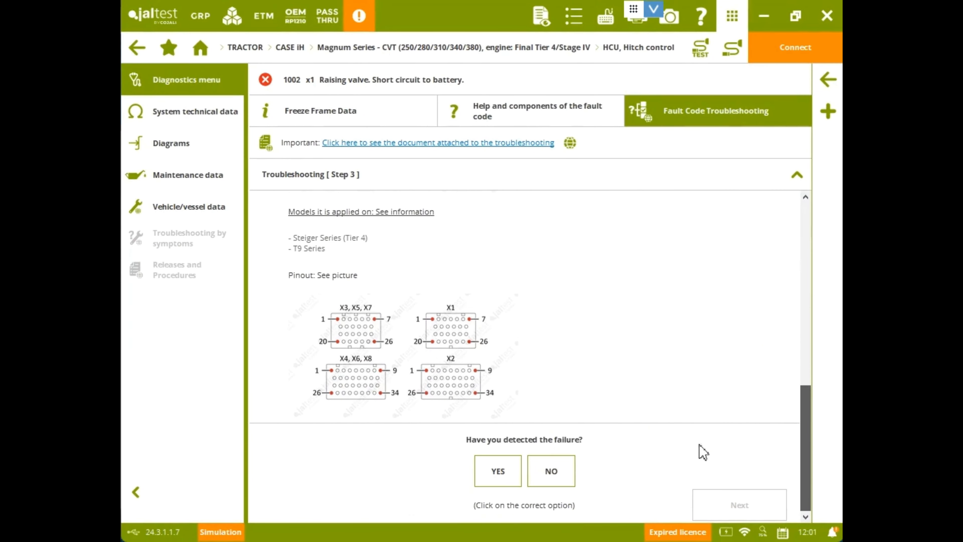
{"action": "left_click", "coordinate": [554, 471]}
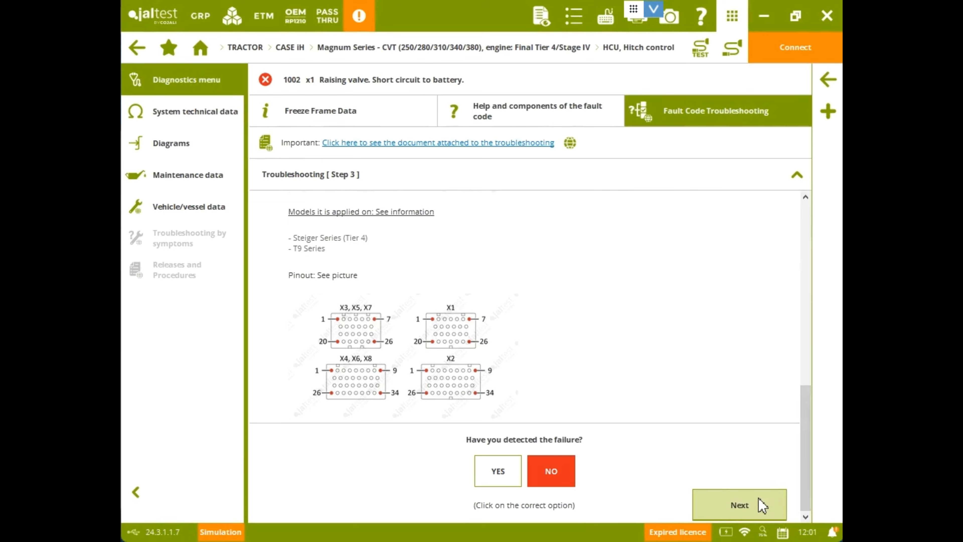
{"action": "left_click", "coordinate": [762, 505]}
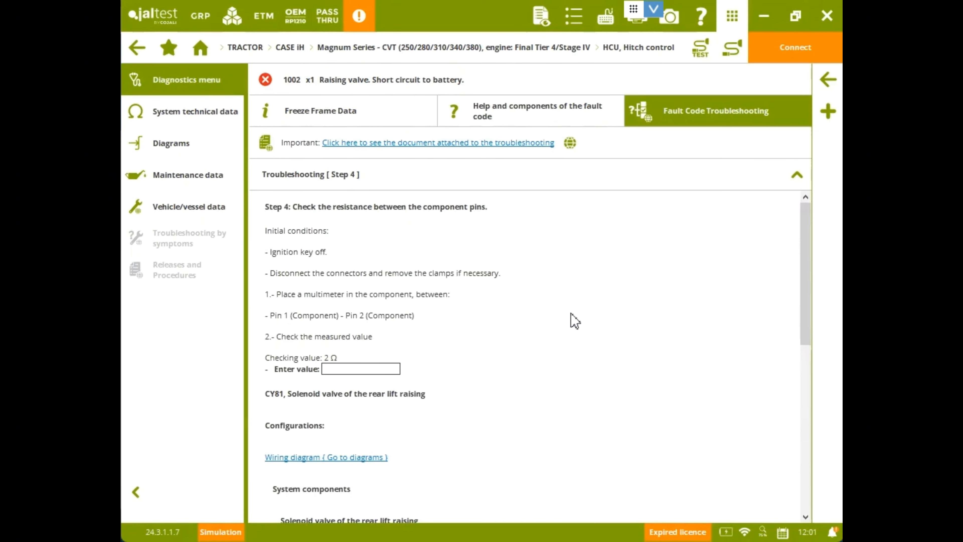
{"action": "scroll", "coordinate": [789, 426], "scroll_direction": "down", "scroll_amount": 10}
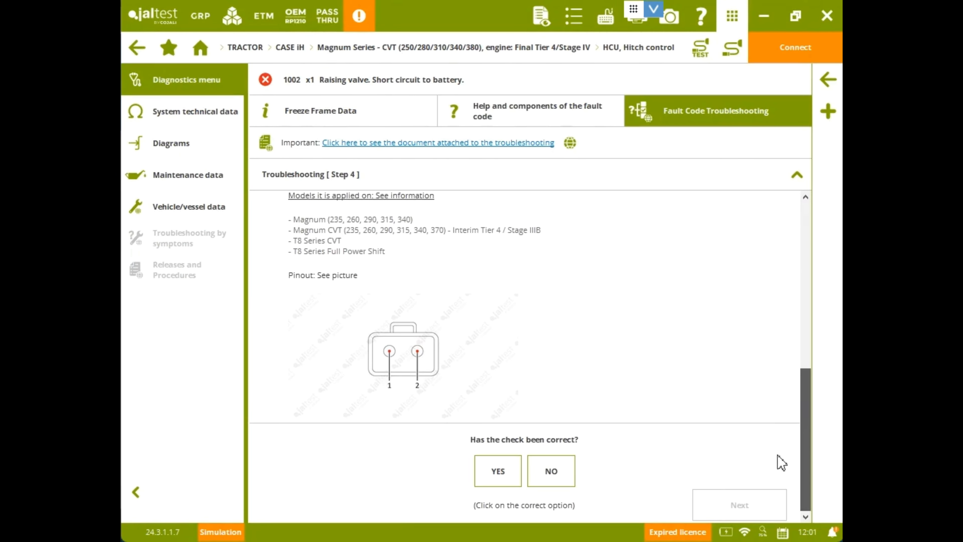
{"action": "left_click", "coordinate": [556, 480]}
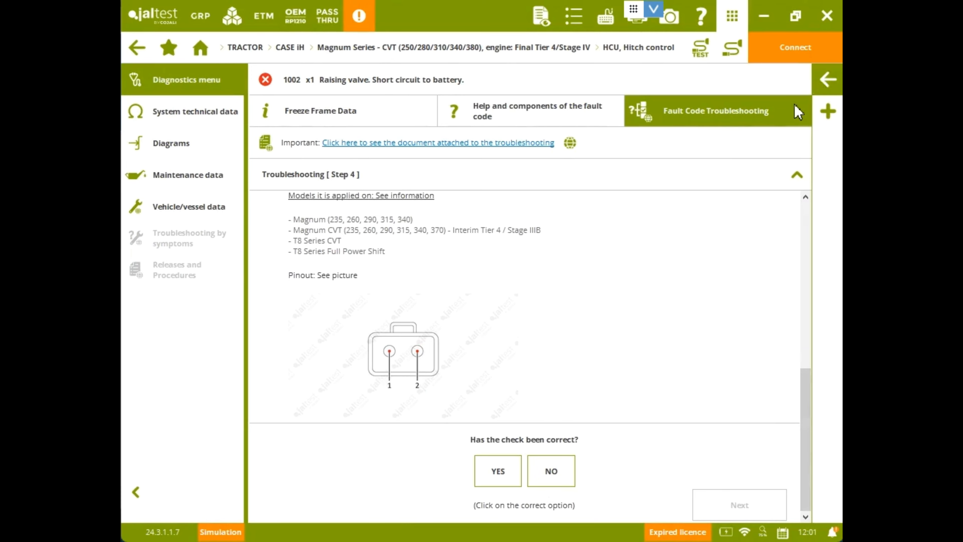
{"action": "left_click", "coordinate": [827, 79]}
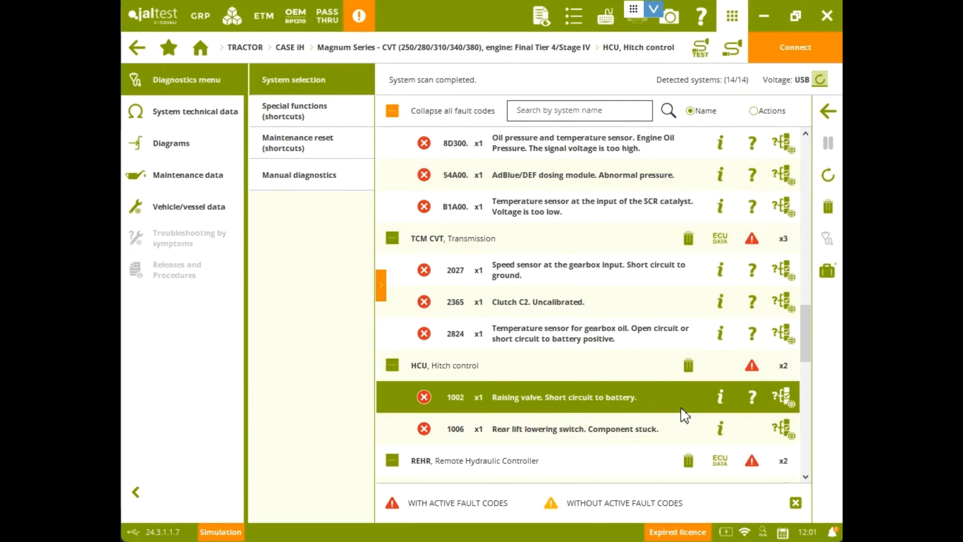
Connect to the EDC 17 CV41 + Denox 2.2 system from the scan list using the SCR variant.
{"action": "left_click_drag", "start_coordinate": [806, 331], "coordinate": [816, 158]}
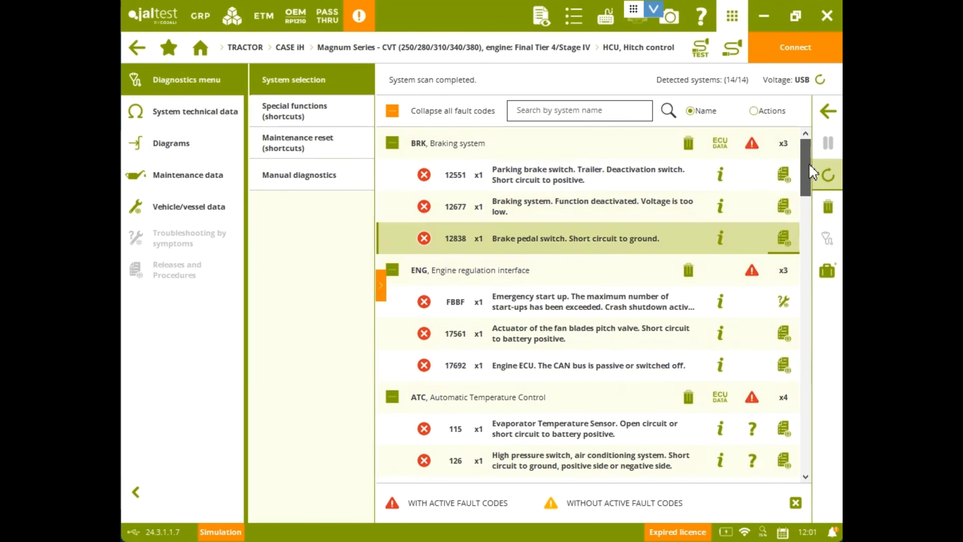
{"action": "left_click_drag", "start_coordinate": [807, 176], "coordinate": [800, 254]}
{"action": "scroll", "coordinate": [800, 254], "scroll_direction": "down", "scroll_amount": 2}
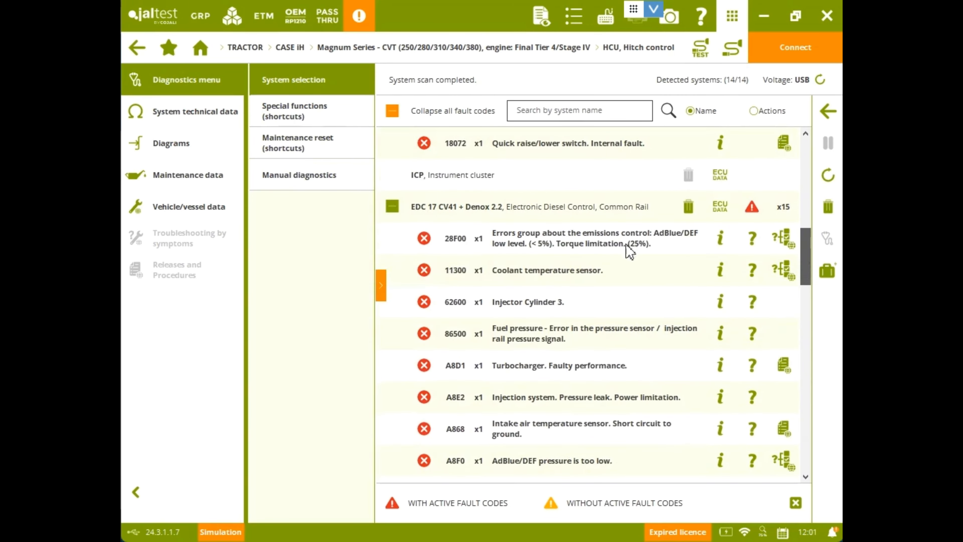
{"action": "left_click", "coordinate": [565, 208]}
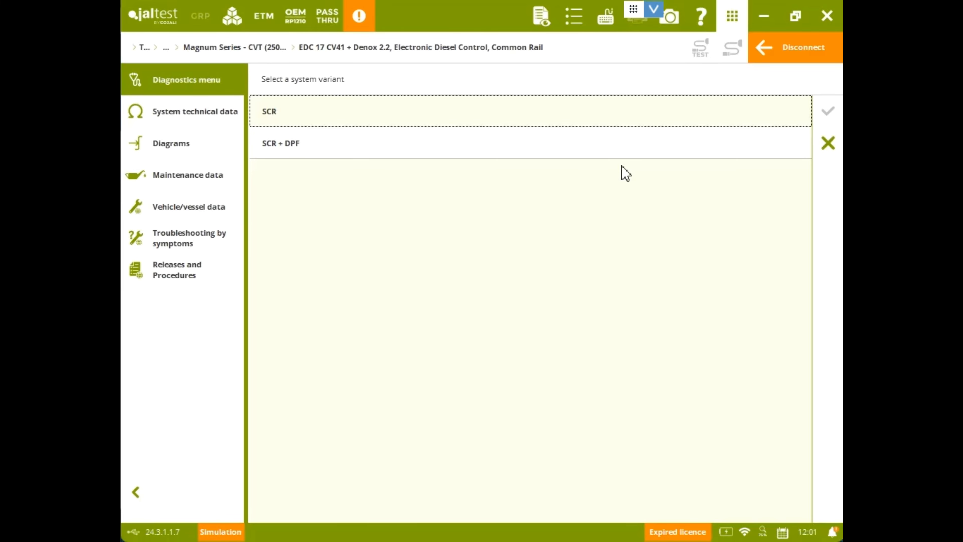
{"action": "left_click", "coordinate": [823, 110]}
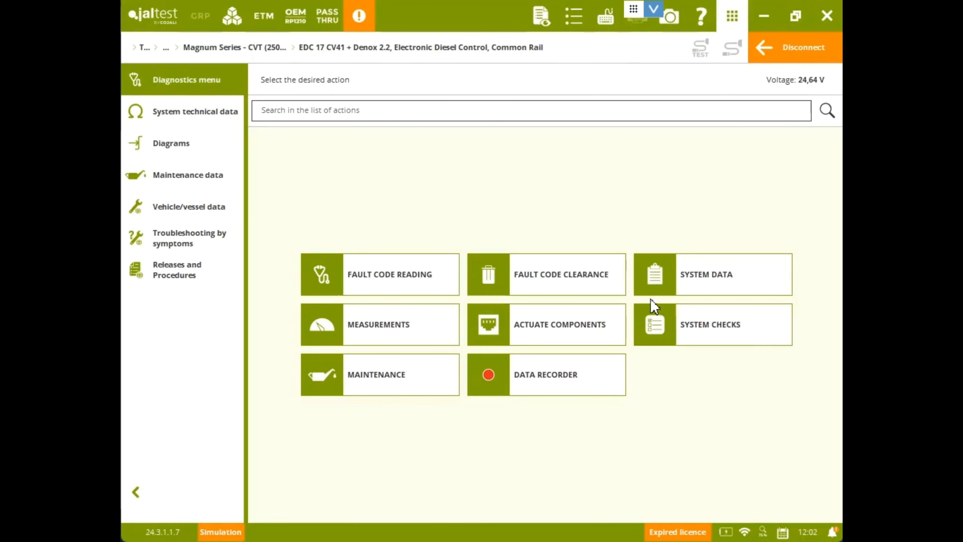
View the live system display measurements for the fuel system, EGR system, exhaust gases system and AdBlue/DEF module.
{"action": "left_click", "coordinate": [357, 116]}
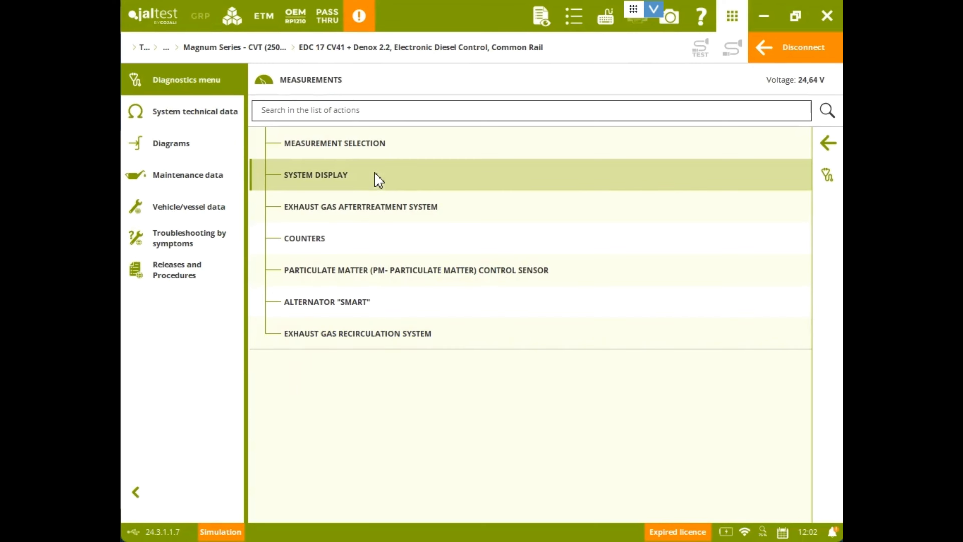
{"action": "left_click", "coordinate": [420, 181]}
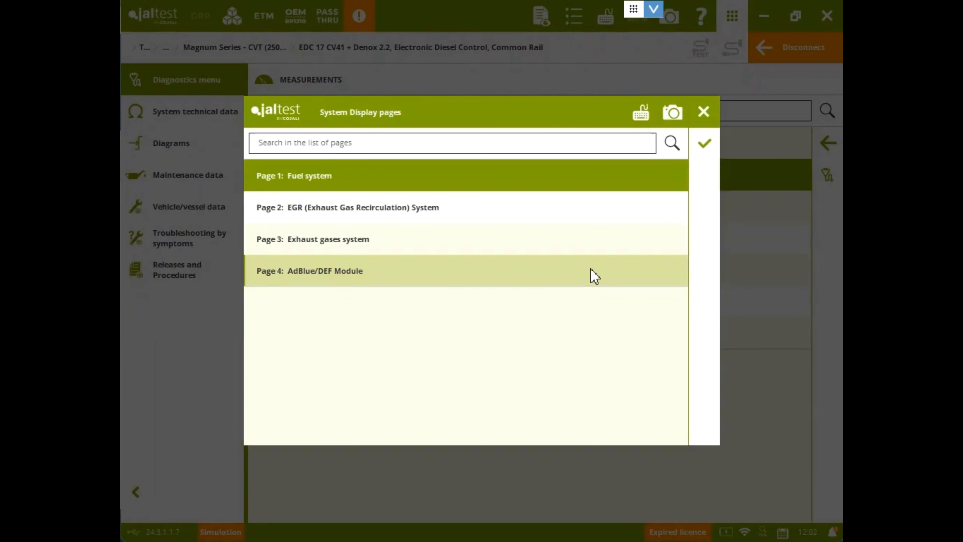
{"action": "left_click", "coordinate": [413, 178]}
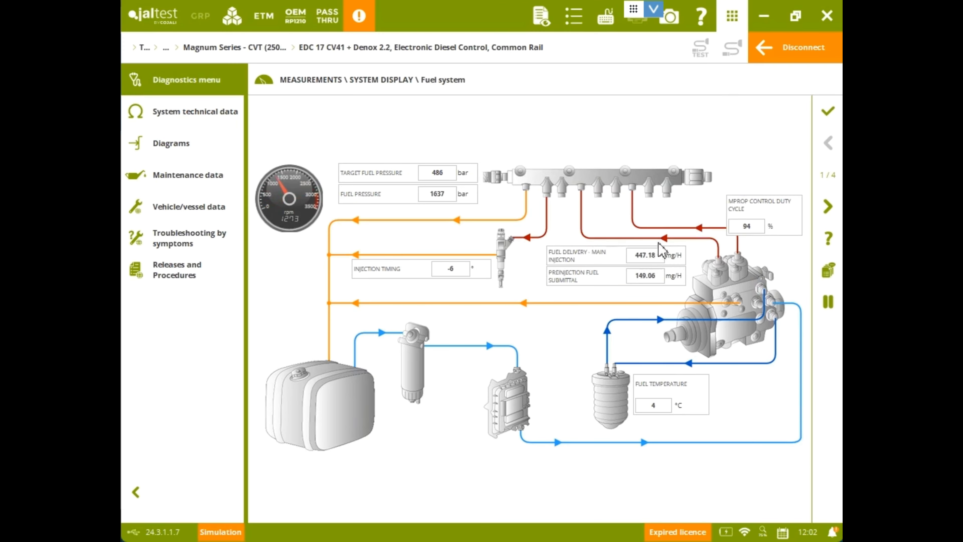
{"action": "left_click", "coordinate": [837, 206]}
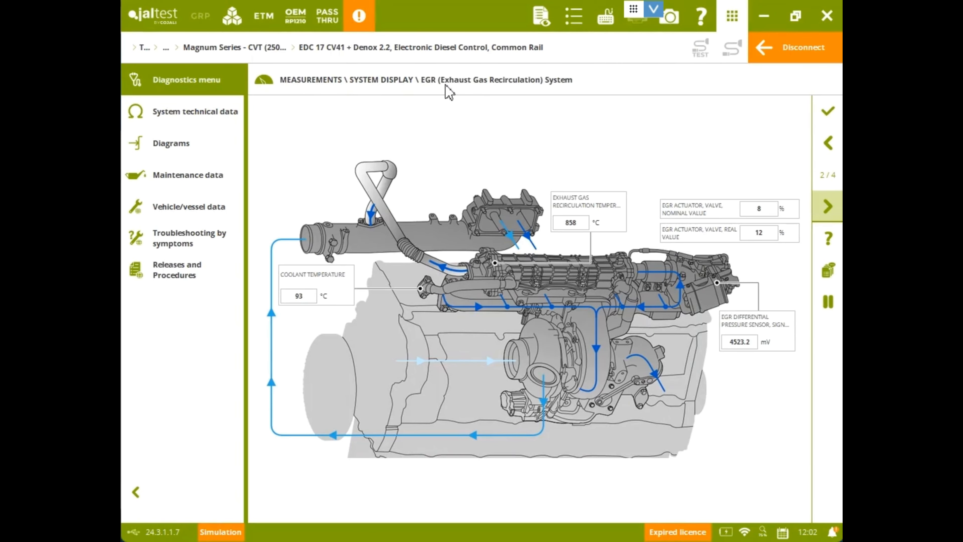
{"action": "left_click", "coordinate": [828, 208]}
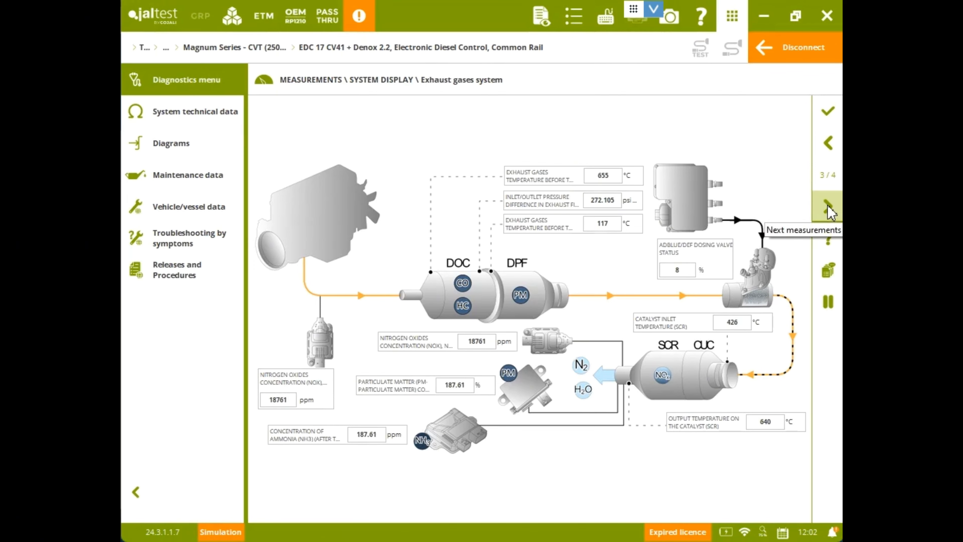
{"action": "left_click", "coordinate": [829, 208]}
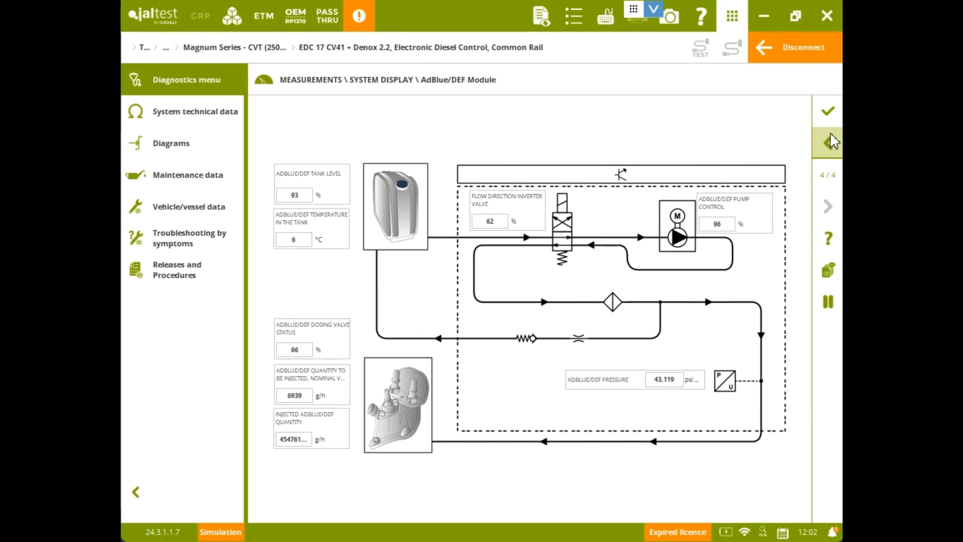
Leave the system display, open the measurement selection and browse the full list of available measurements.
{"action": "left_click", "coordinate": [828, 112]}
{"action": "left_click", "coordinate": [552, 150]}
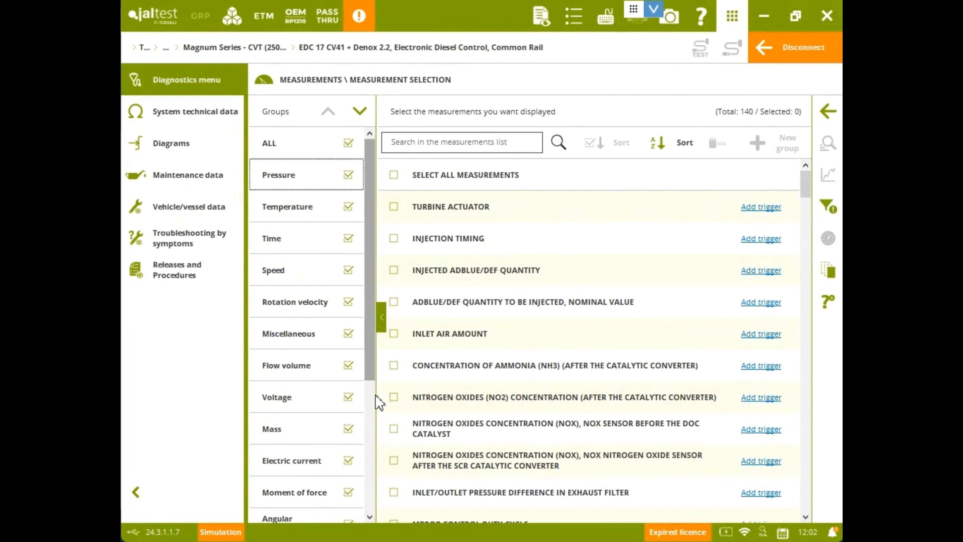
{"action": "scroll", "coordinate": [378, 436], "scroll_direction": "down", "scroll_amount": 5}
{"action": "scroll", "coordinate": [379, 283], "scroll_direction": "up", "scroll_amount": 5}
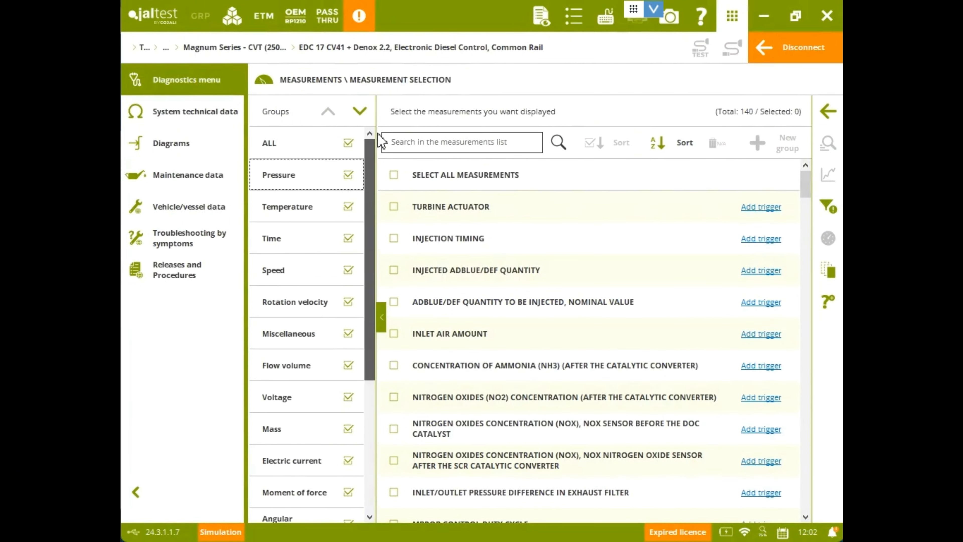
{"action": "left_click_drag", "start_coordinate": [808, 177], "coordinate": [766, 125]}
{"action": "left_click_drag", "start_coordinate": [807, 183], "coordinate": [808, 493]}
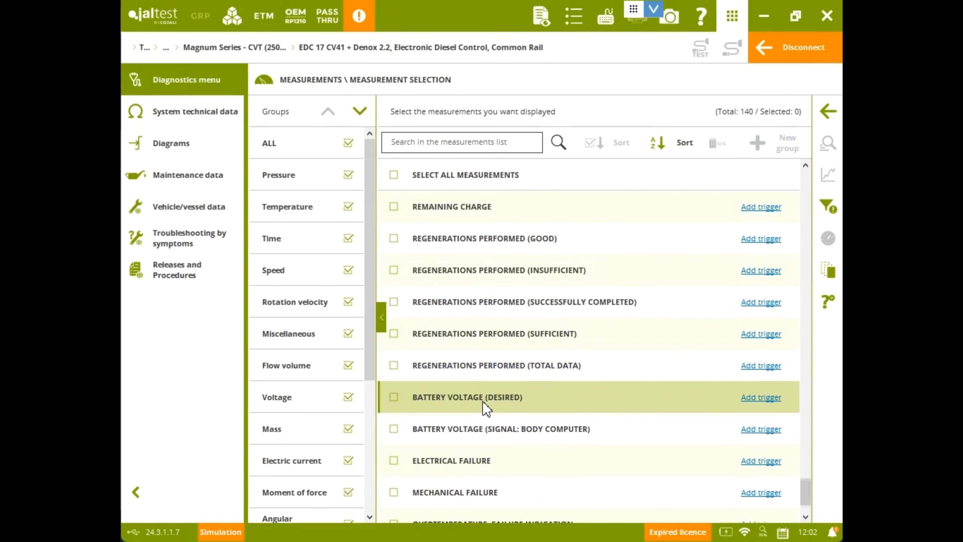
{"action": "left_click_drag", "start_coordinate": [805, 487], "coordinate": [777, 163]}
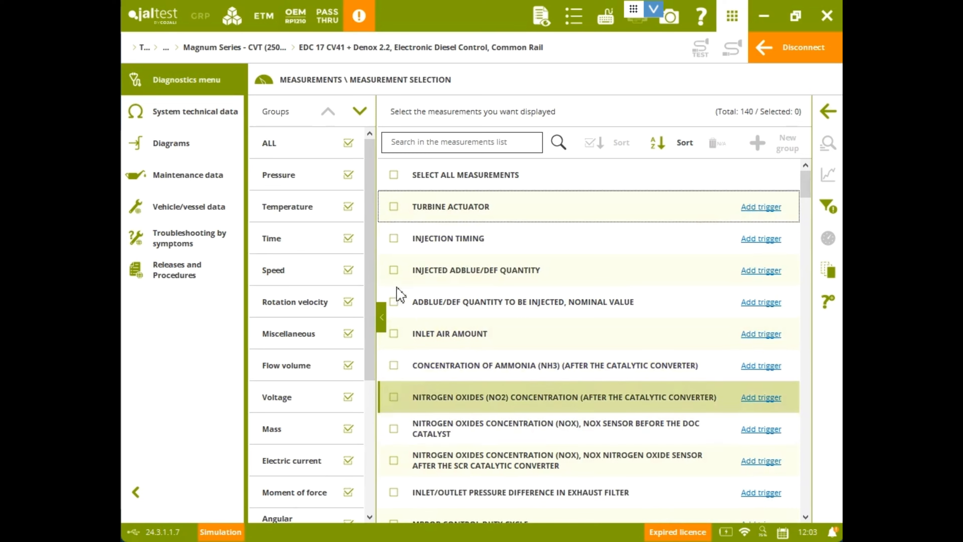
Deselect all measurement groups, filter the list by "tempe" and enable only the Temperature group.
{"action": "left_click", "coordinate": [349, 145]}
{"action": "left_click", "coordinate": [455, 144]}
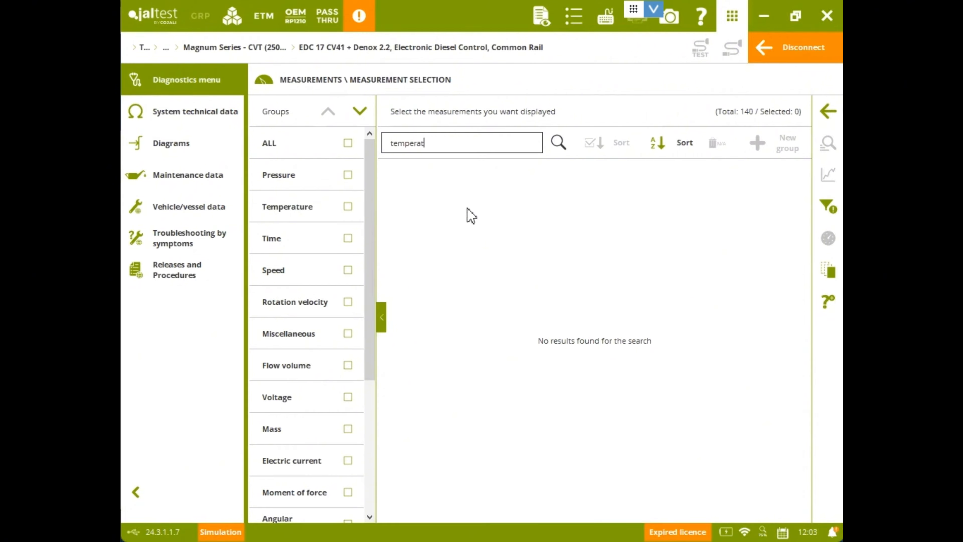
{"action": "key", "text": "BackSpace"}
{"action": "key", "text": "BackSpace"}
{"action": "key", "text": "BackSpace"}
{"action": "left_click", "coordinate": [348, 208]}
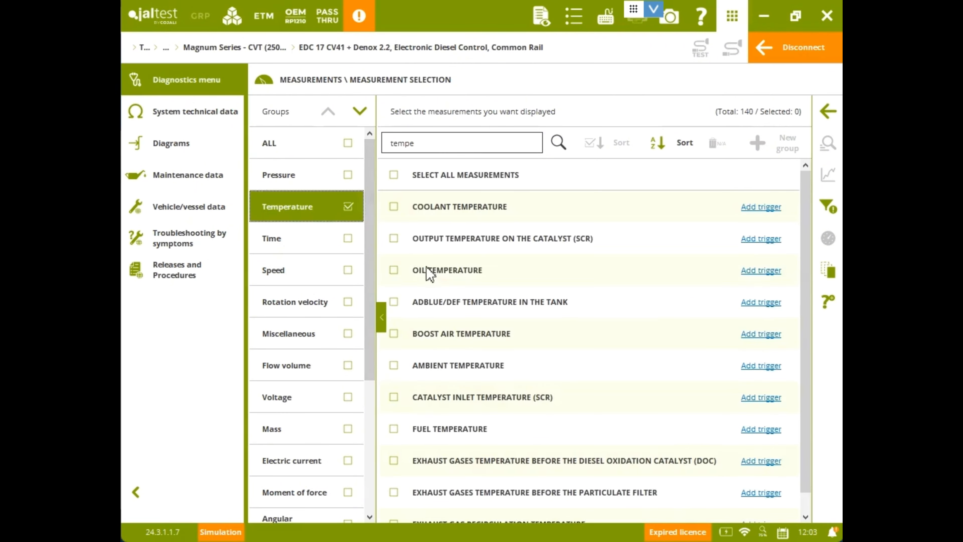
Select the coolant, SCR catalyst output, oil, AdBlue/DEF tank and boost air temperature measurements.
{"action": "left_click", "coordinate": [394, 207]}
{"action": "left_click", "coordinate": [393, 239]}
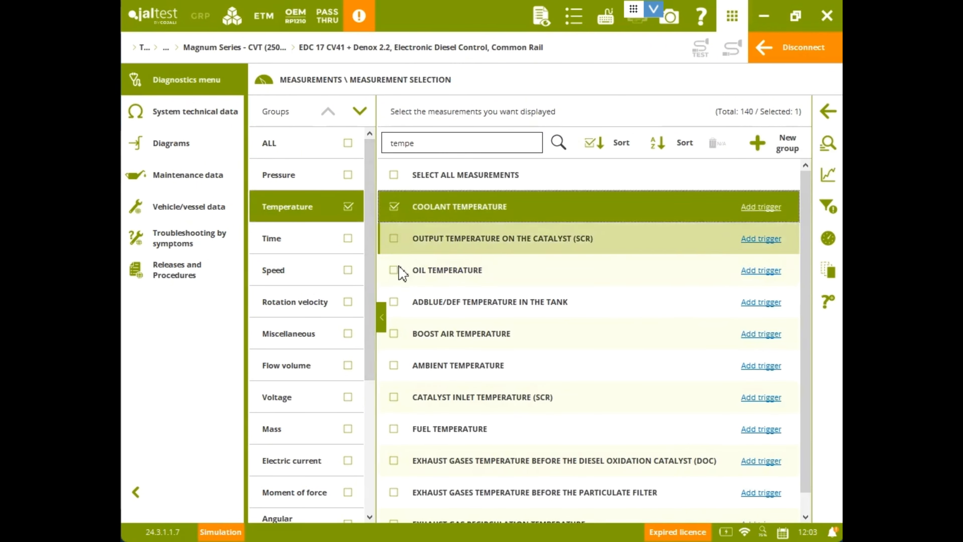
{"action": "left_click", "coordinate": [393, 270]}
{"action": "left_click", "coordinate": [394, 303]}
{"action": "left_click", "coordinate": [394, 335]}
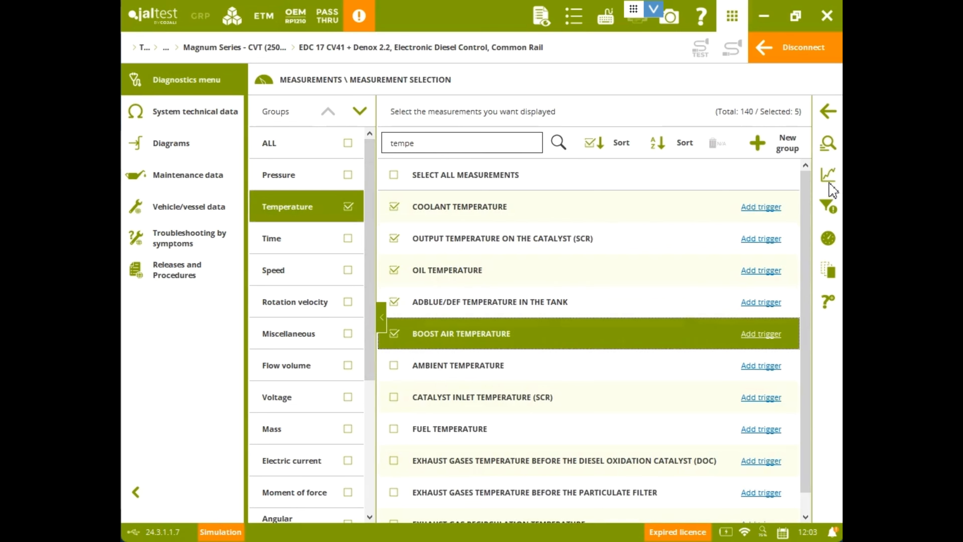
View the five selected temperatures as a live graph and as gauges, and return to the measurement selection.
{"action": "left_click", "coordinate": [828, 180]}
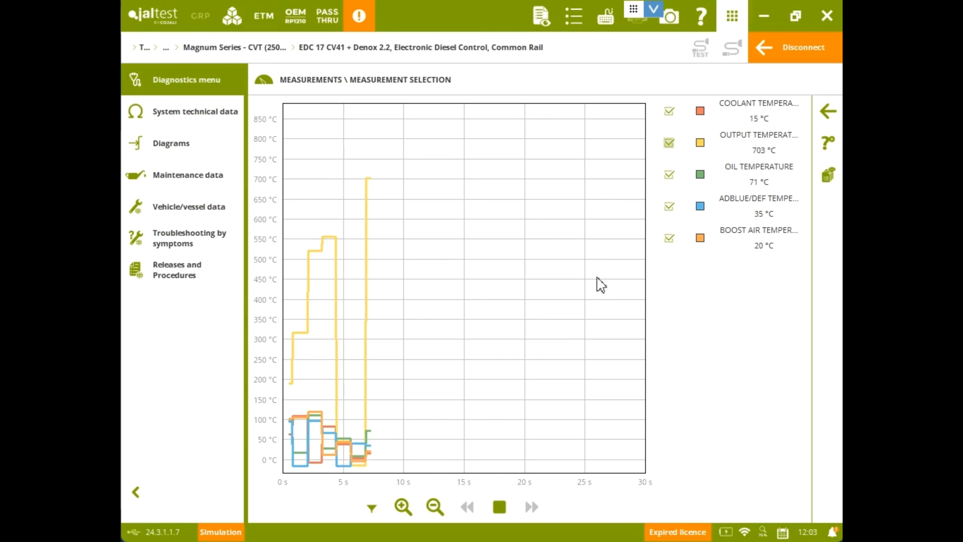
{"action": "left_click", "coordinate": [830, 119]}
{"action": "left_click", "coordinate": [830, 248]}
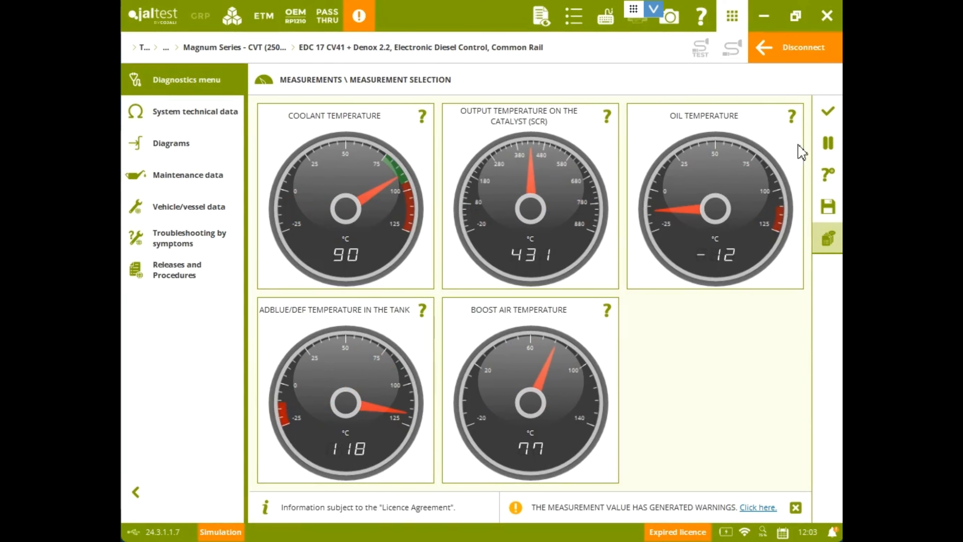
{"action": "left_click", "coordinate": [829, 112]}
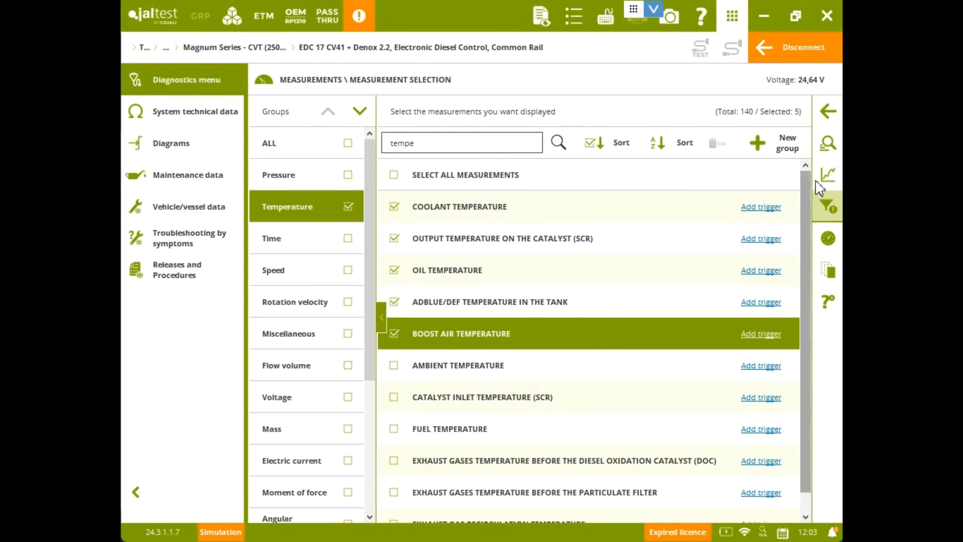
Leave the measurements, open the maintenance actions and review the expanded Replacement of Components group.
{"action": "left_click", "coordinate": [828, 112]}
{"action": "left_click", "coordinate": [828, 143]}
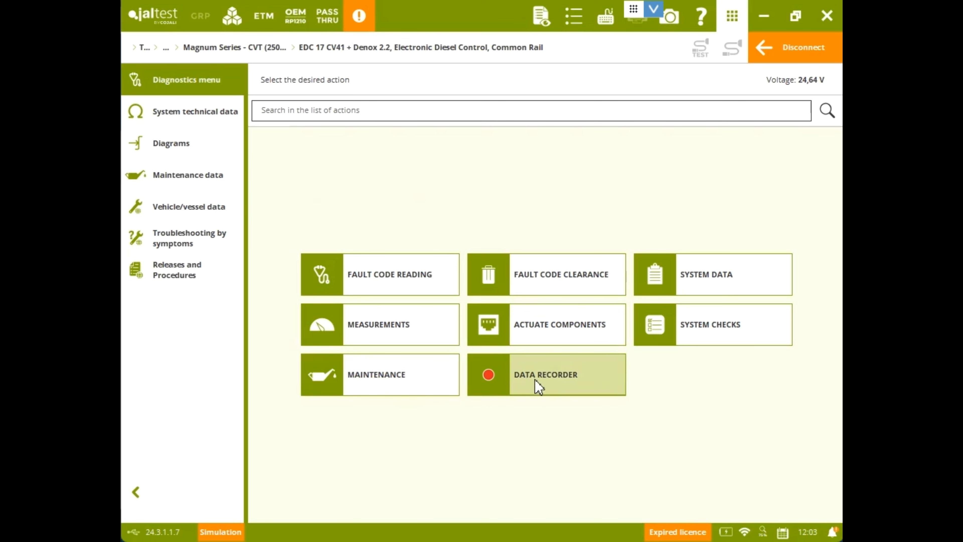
{"action": "left_click", "coordinate": [383, 376]}
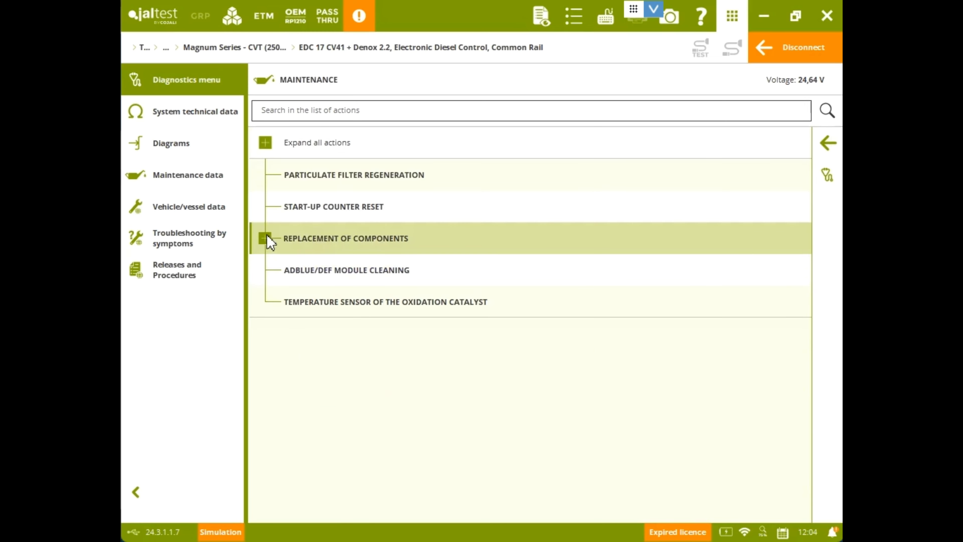
{"action": "left_click", "coordinate": [267, 239]}
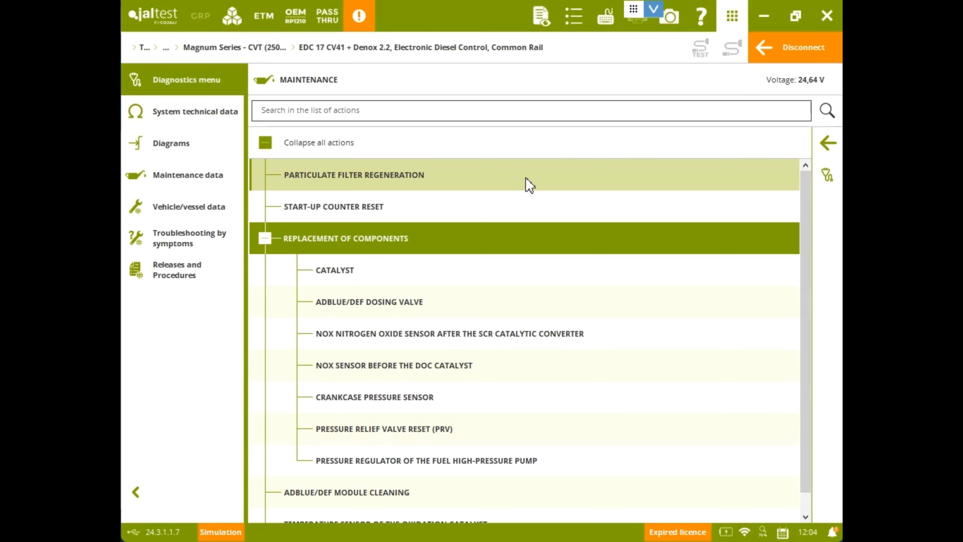
{"action": "left_click_drag", "start_coordinate": [808, 262], "coordinate": [809, 415]}
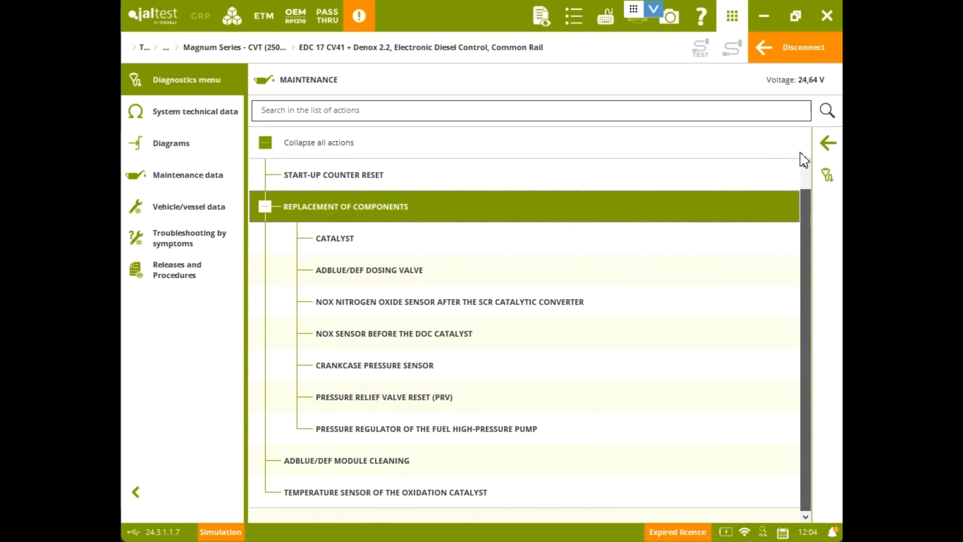
{"action": "scroll", "coordinate": [800, 153], "scroll_direction": "up", "scroll_amount": 1}
Start the particulate filter regeneration, accepting the Expert Mode terms and confirming the instructions, manufacturer's specifications and initial conditions.
{"action": "left_click", "coordinate": [374, 175]}
{"action": "left_click", "coordinate": [551, 293]}
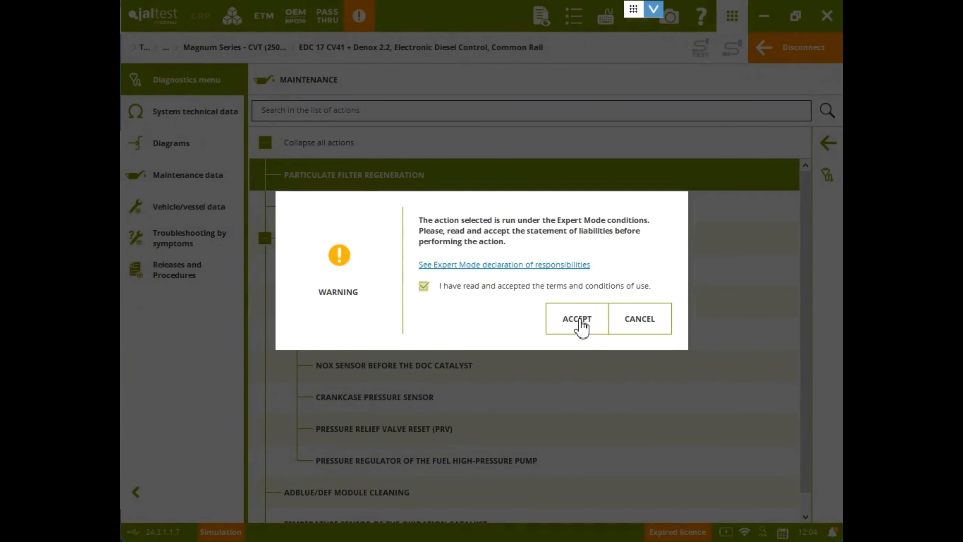
{"action": "left_click", "coordinate": [577, 319]}
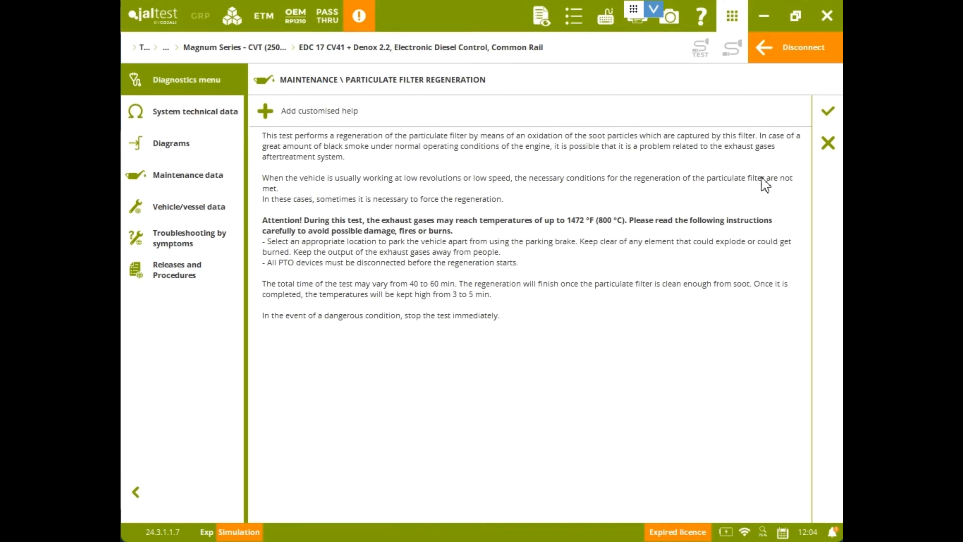
{"action": "left_click", "coordinate": [827, 111]}
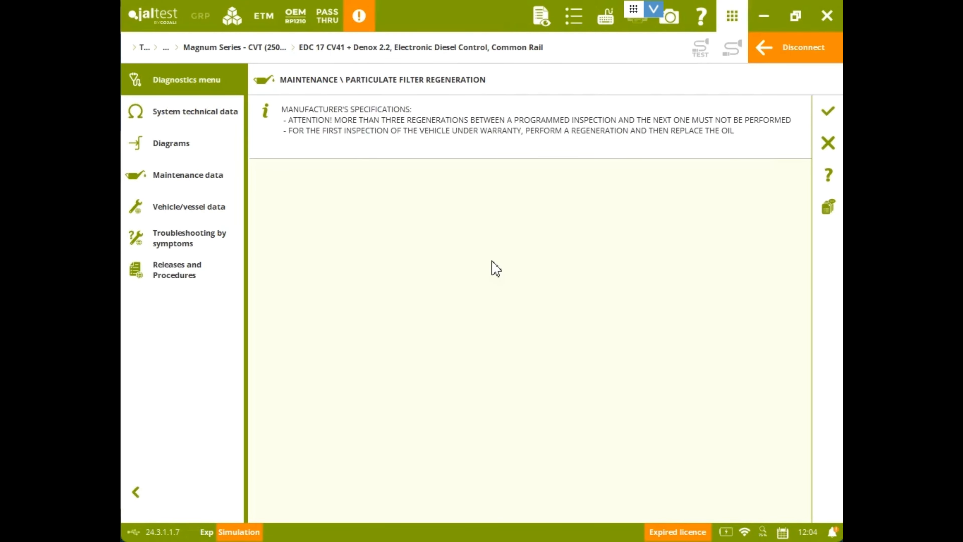
{"action": "left_click", "coordinate": [826, 113]}
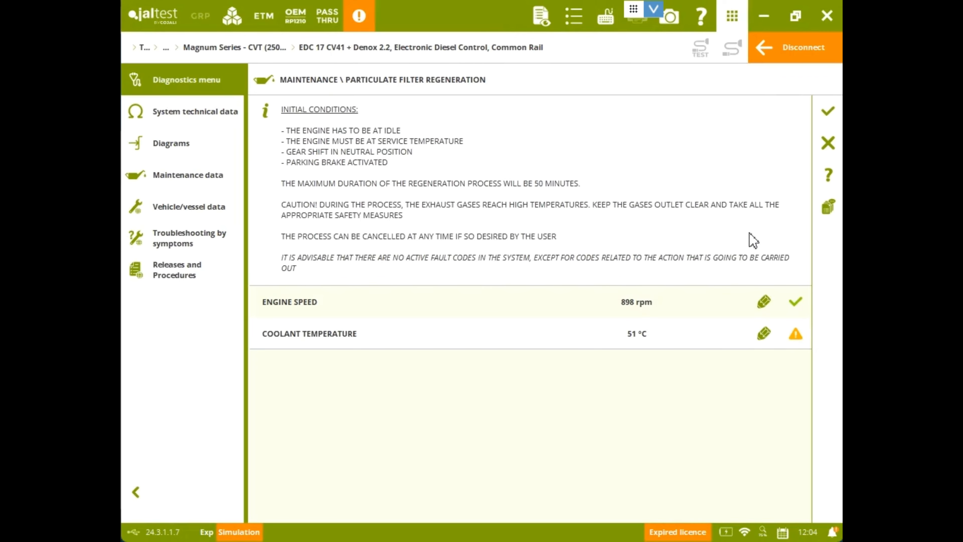
{"action": "left_click", "coordinate": [827, 112]}
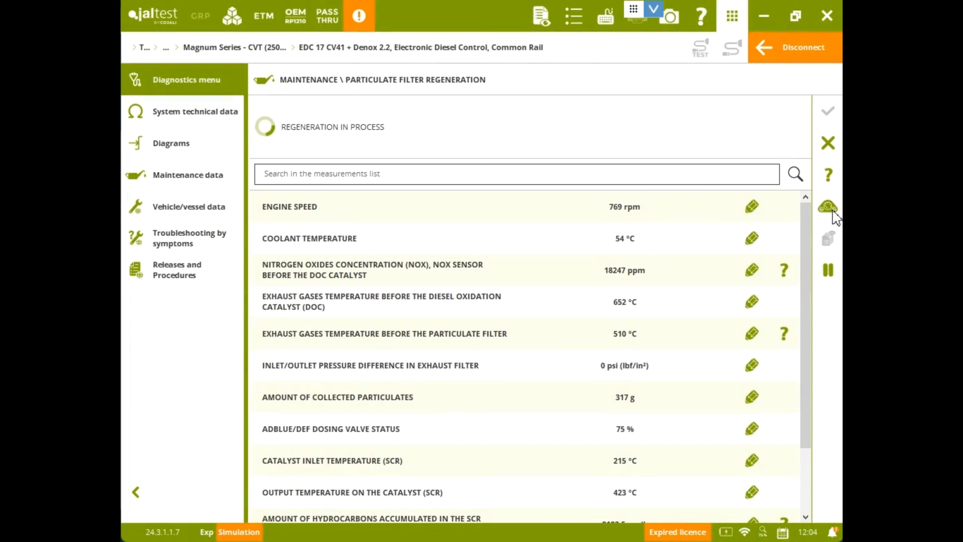
View the running regeneration in the exhaust gases system display, pausing and resuming the live readings.
{"action": "left_click", "coordinate": [829, 212]}
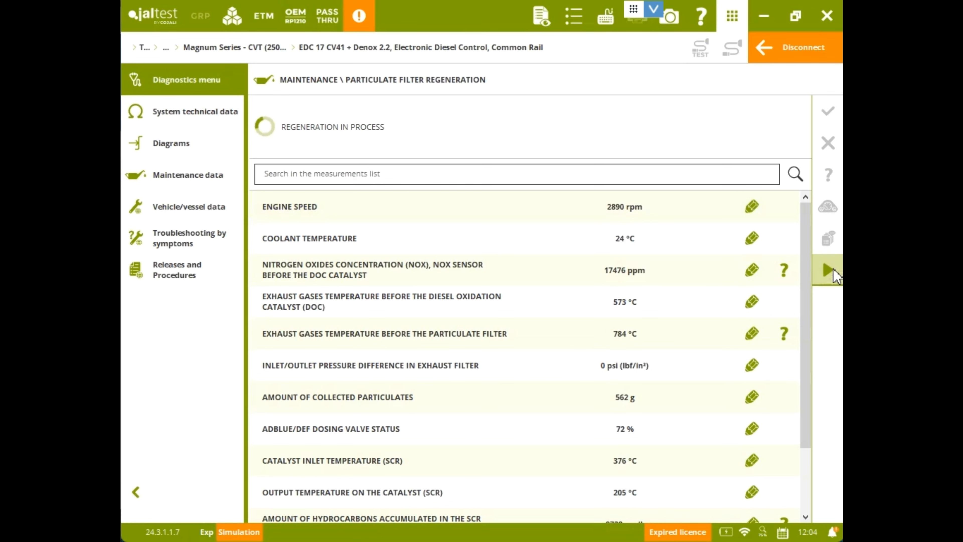
{"action": "left_click", "coordinate": [832, 269]}
{"action": "left_click", "coordinate": [830, 218]}
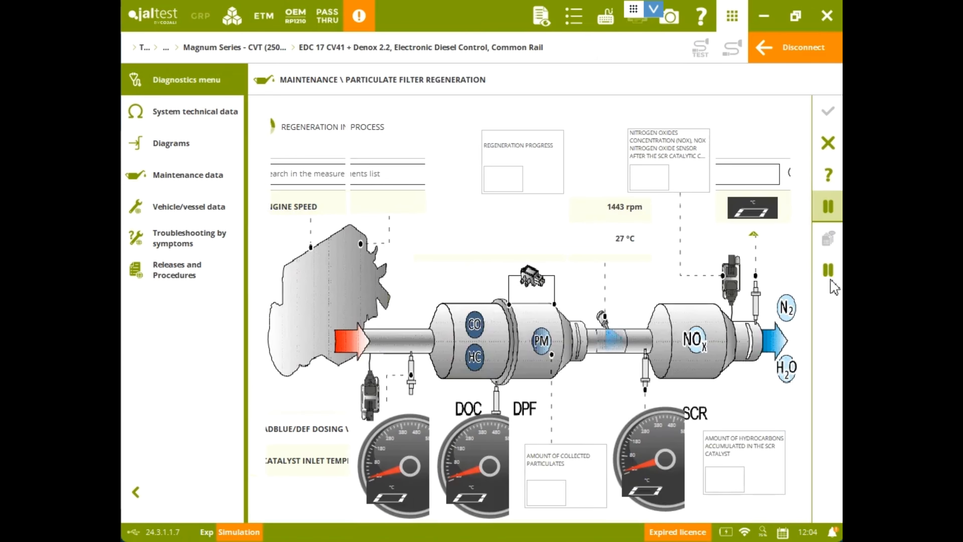
{"action": "left_click", "coordinate": [830, 207]}
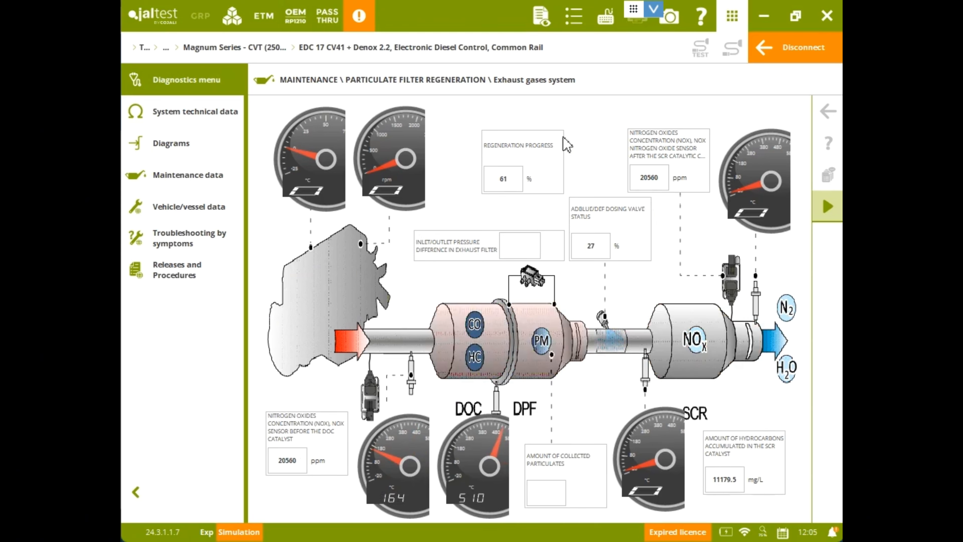
{"action": "left_click", "coordinate": [828, 206]}
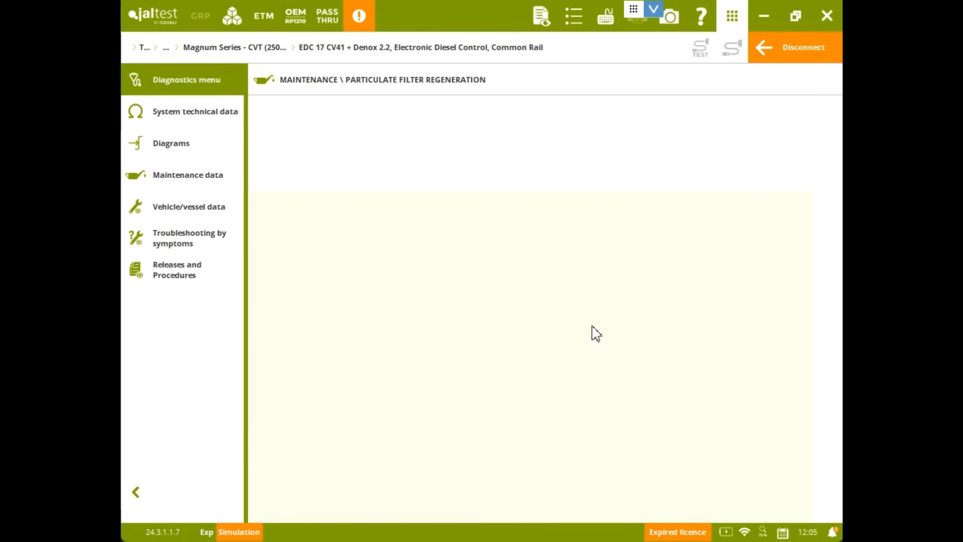
Close the particulate filter regeneration and review the remaining actions in the maintenance list.
{"action": "left_click", "coordinate": [824, 111]}
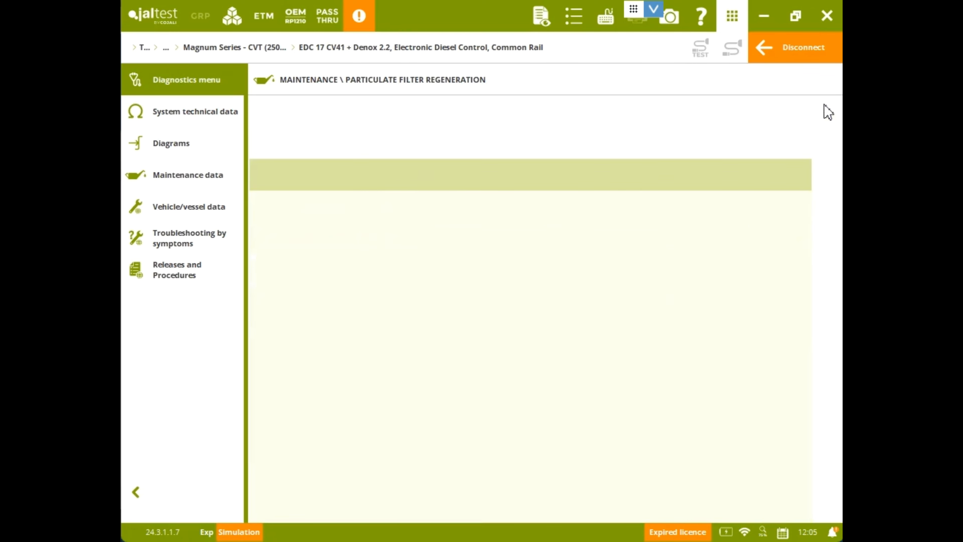
{"action": "left_click", "coordinate": [828, 122]}
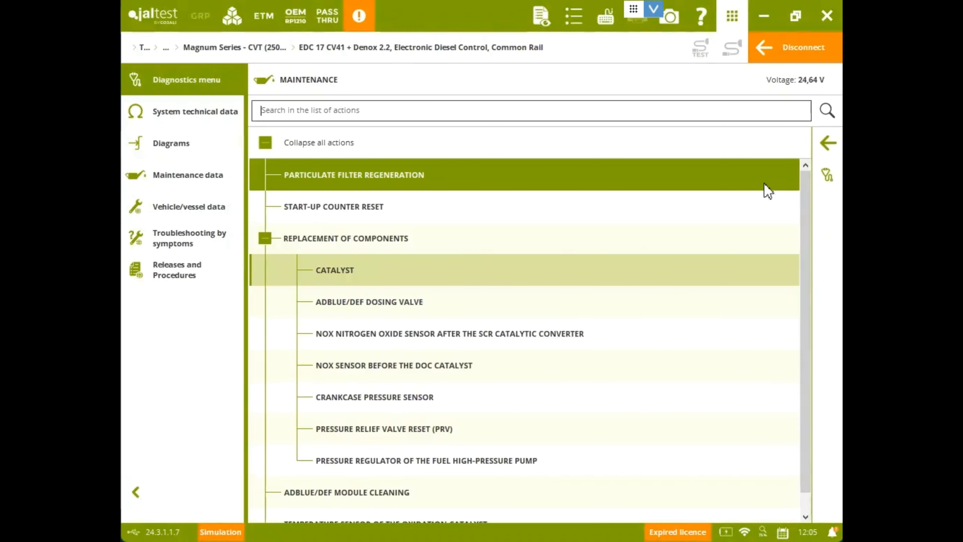
{"action": "left_click_drag", "start_coordinate": [801, 180], "coordinate": [806, 314]}
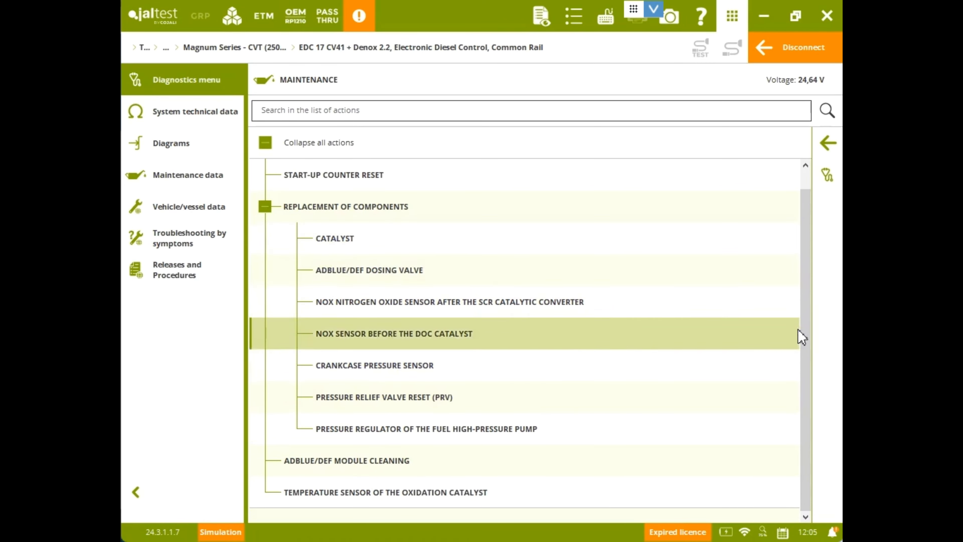
Open the Cylinder Cut-Out component actuation, review its help, initial conditions and cylinder options, and cancel the test.
{"action": "left_click", "coordinate": [828, 143]}
{"action": "left_click", "coordinate": [573, 325]}
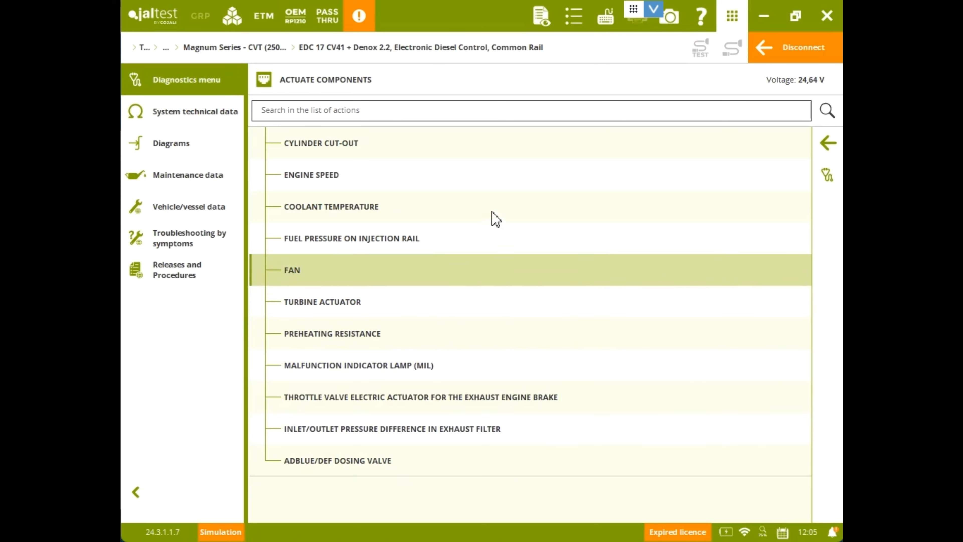
{"action": "left_click", "coordinate": [509, 148]}
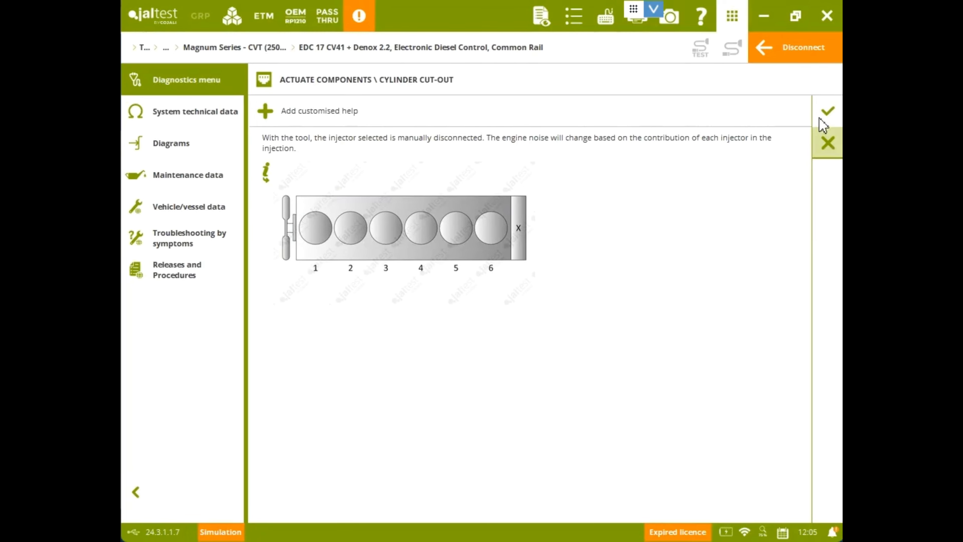
{"action": "left_click", "coordinate": [825, 115]}
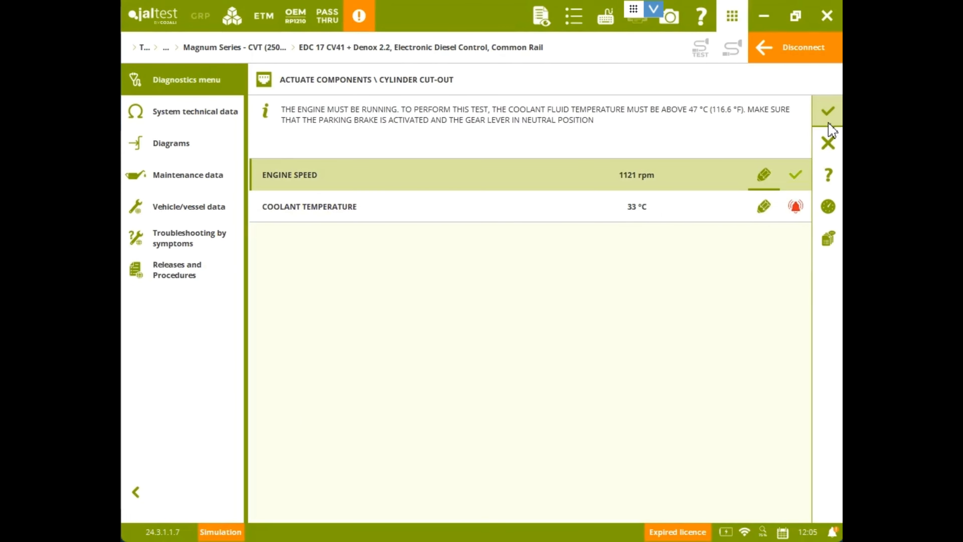
{"action": "left_click", "coordinate": [827, 114]}
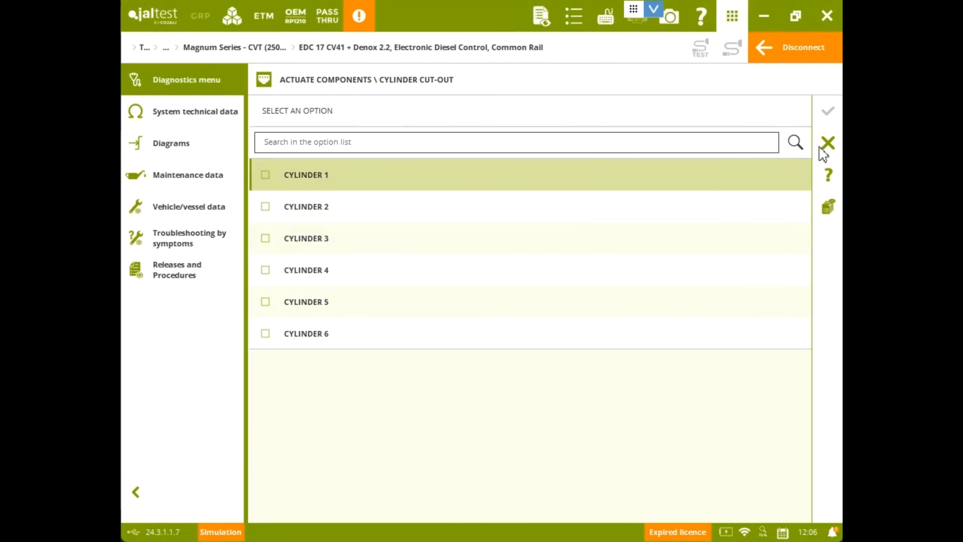
{"action": "left_click", "coordinate": [828, 143]}
Disconnect from the EDC 17 CV41 + Denox 2.2 system, leave the scan results and review the tractor's system list.
{"action": "left_click", "coordinate": [814, 60]}
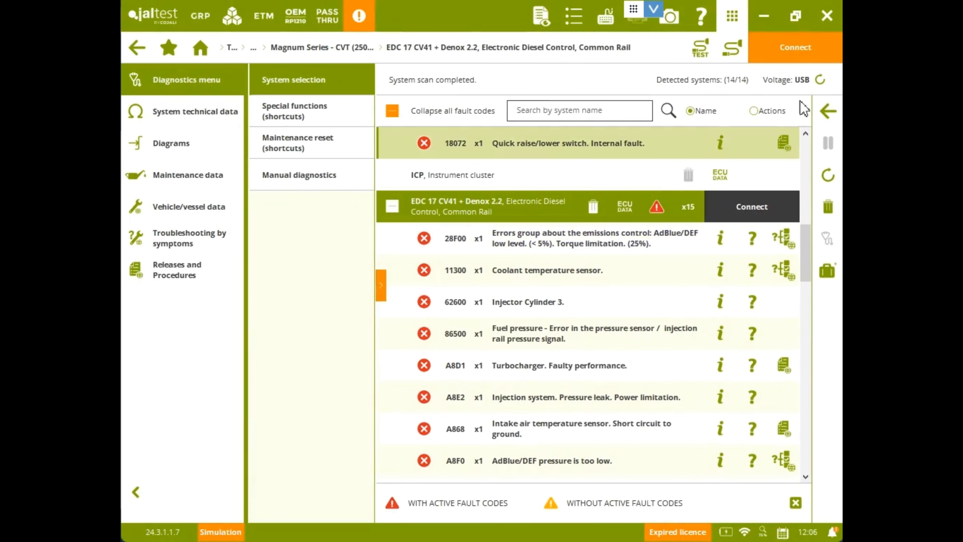
{"action": "left_click", "coordinate": [827, 111]}
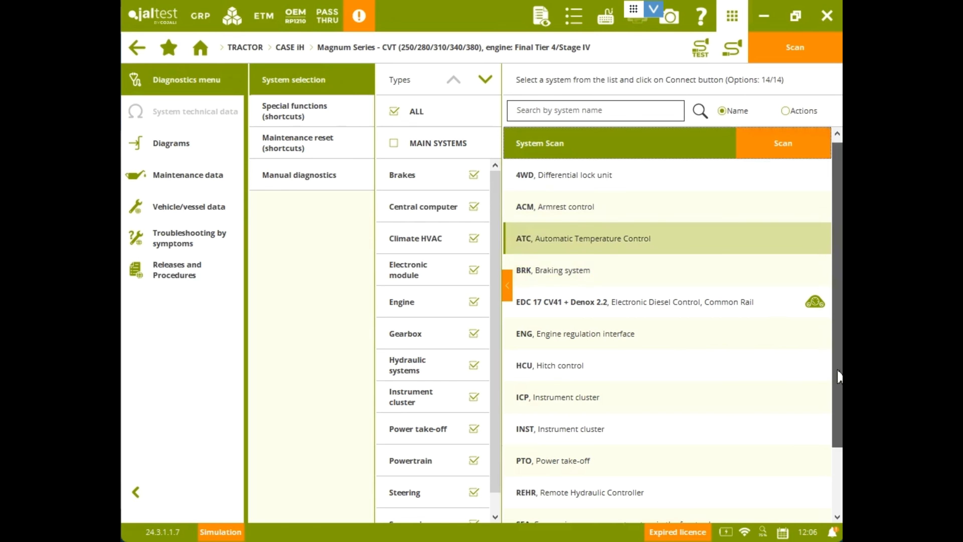
{"action": "scroll", "coordinate": [839, 239], "scroll_direction": "down", "scroll_amount": 1}
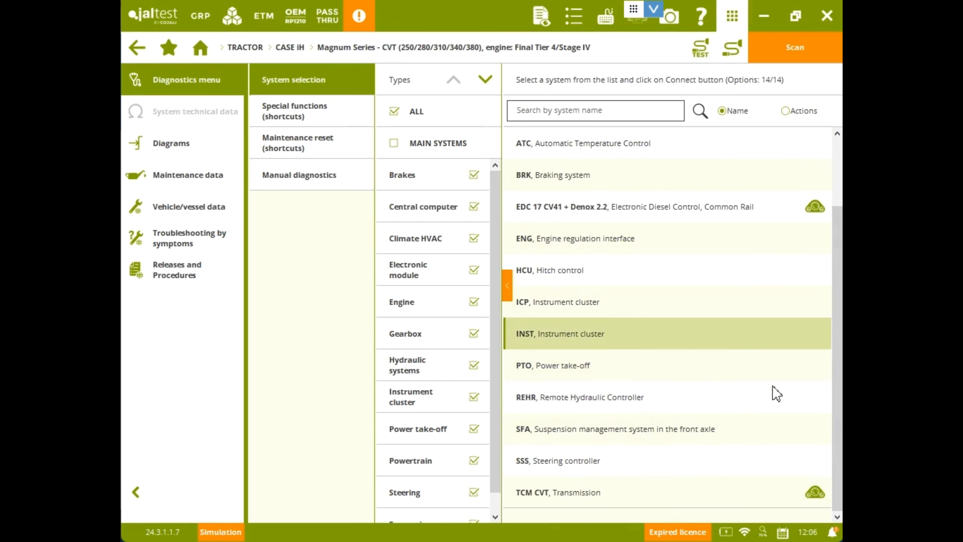
{"action": "scroll", "coordinate": [838, 305], "scroll_direction": "up", "scroll_amount": 1}
{"action": "scroll", "coordinate": [838, 301], "scroll_direction": "up", "scroll_amount": 1}
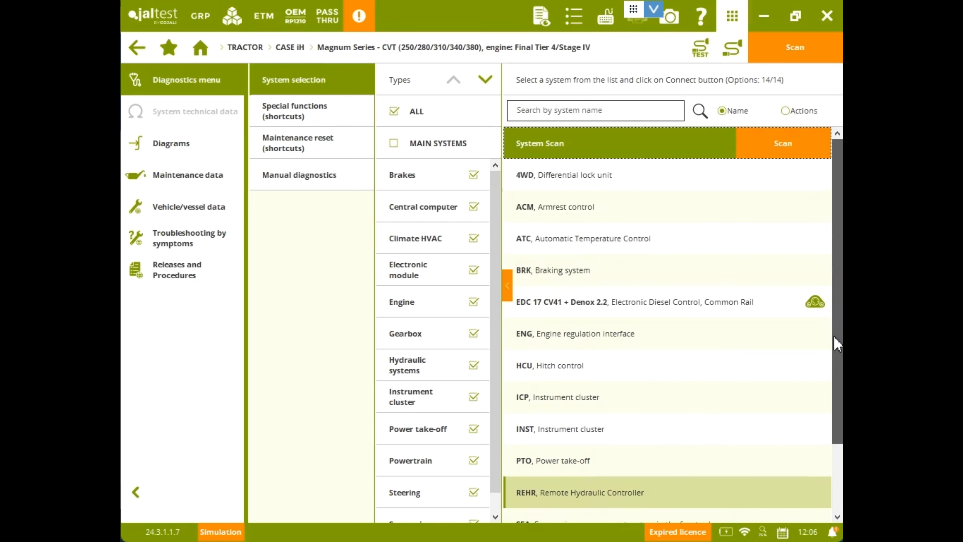
Leave the Magnum tractor's system list and save its diagnosis report under the suggested name.
{"action": "scroll", "coordinate": [819, 442], "scroll_direction": "down", "scroll_amount": 3}
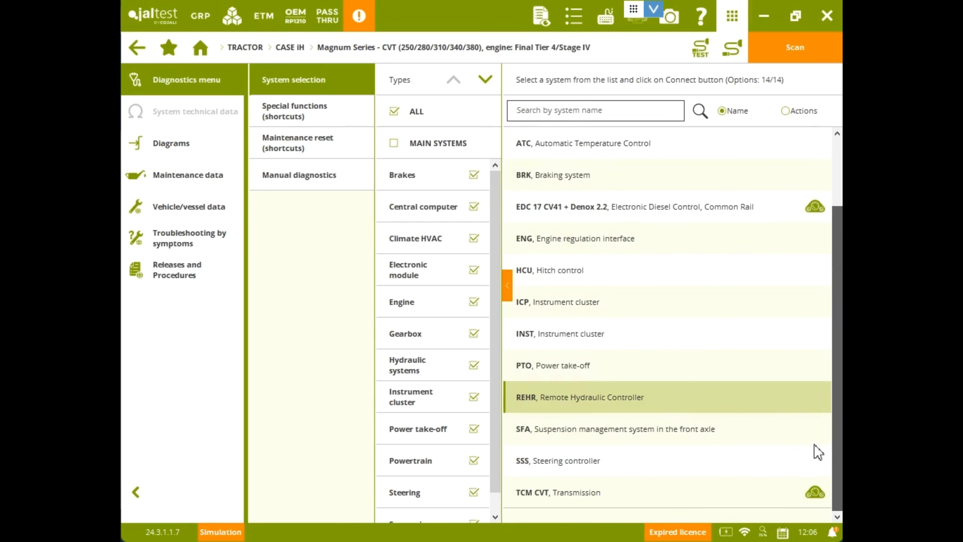
{"action": "left_click", "coordinate": [727, 365]}
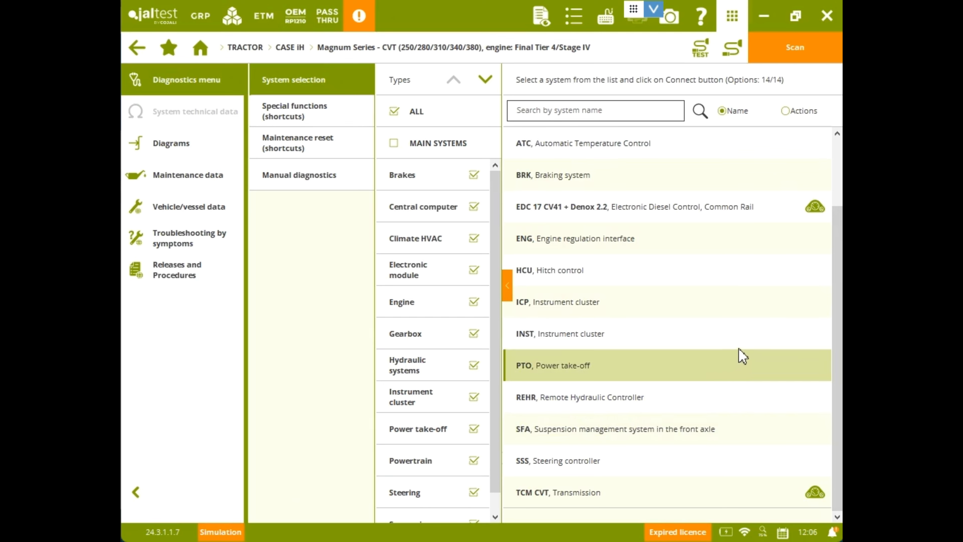
{"action": "left_click", "coordinate": [137, 55]}
{"action": "left_click", "coordinate": [581, 321]}
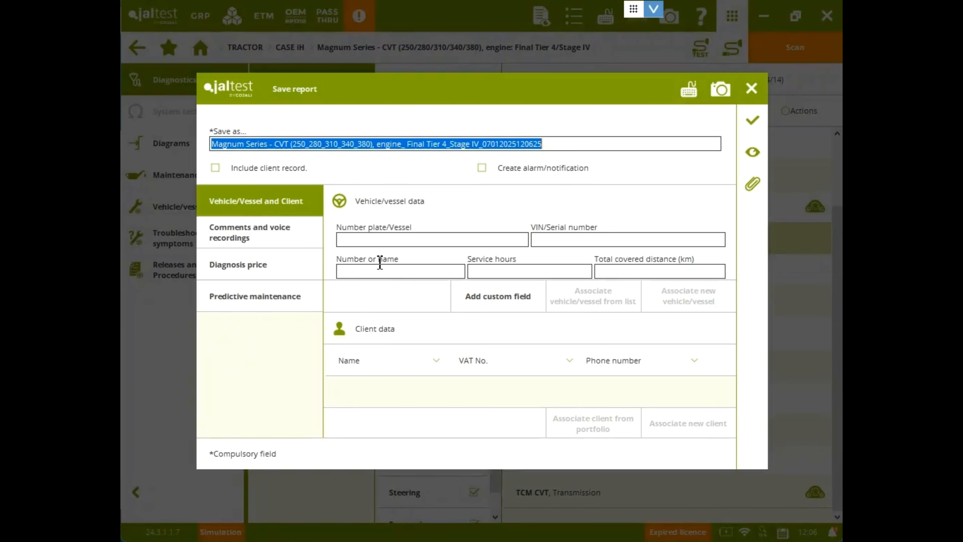
{"action": "left_click", "coordinate": [753, 121]}
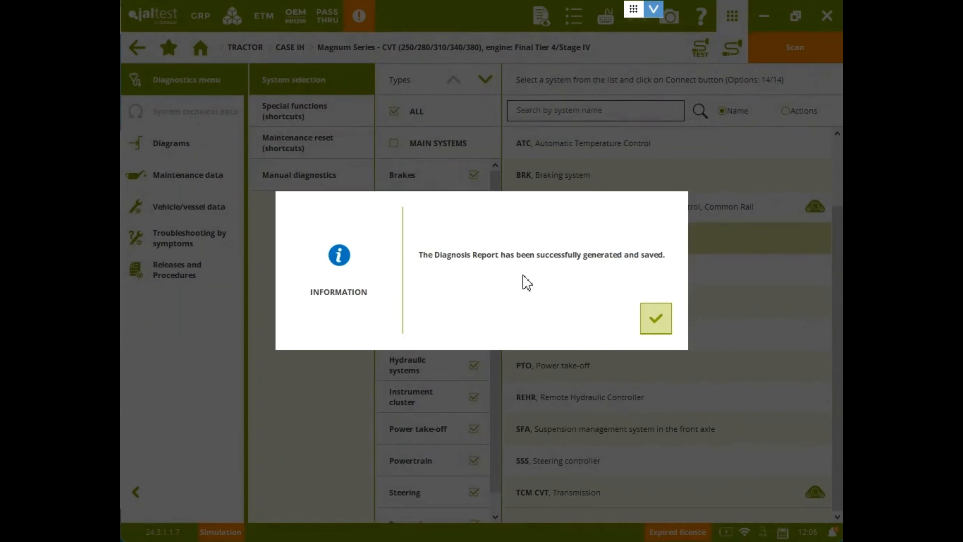
{"action": "left_click", "coordinate": [656, 319]}
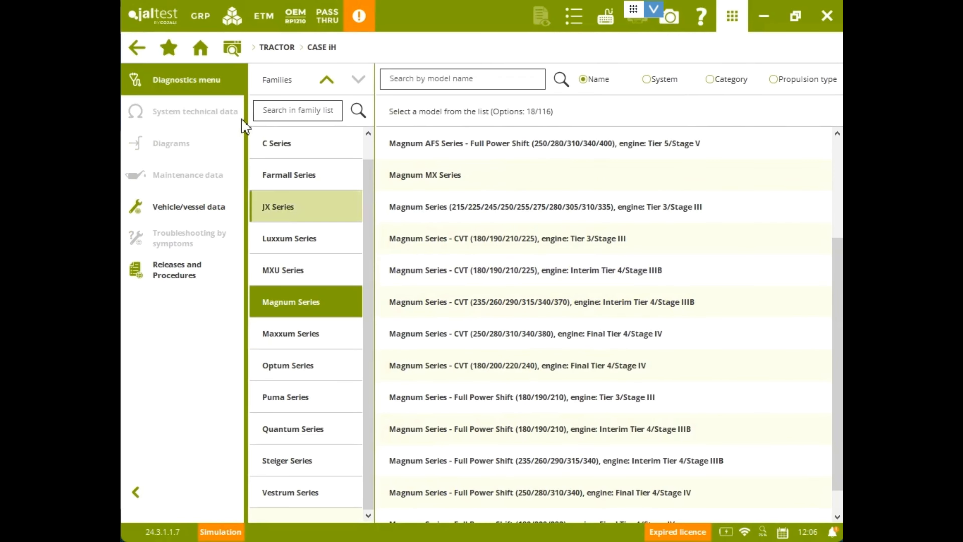
Return to the home screen, switch to the CV commercial vehicle section and open Cummins among the engine manufacturers.
{"action": "left_click", "coordinate": [137, 48]}
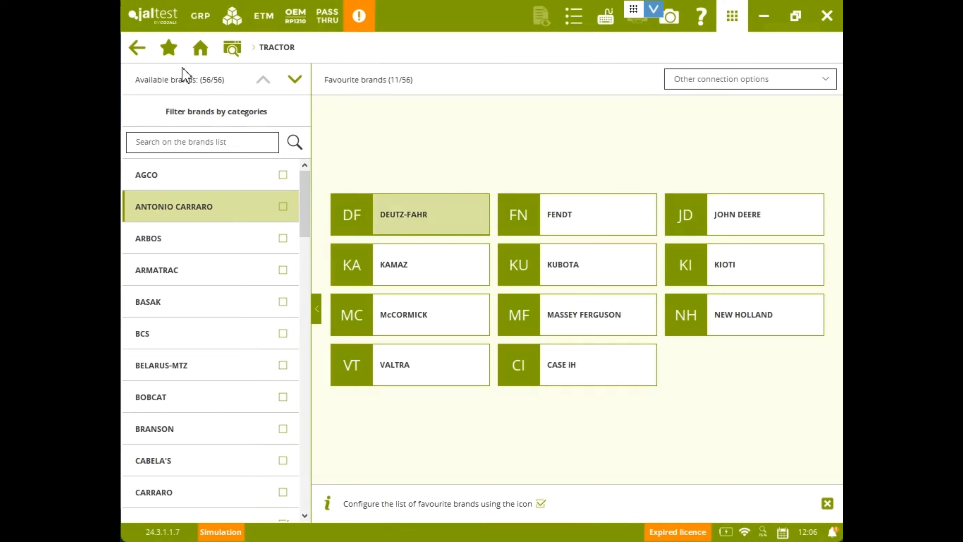
{"action": "left_click", "coordinate": [203, 53]}
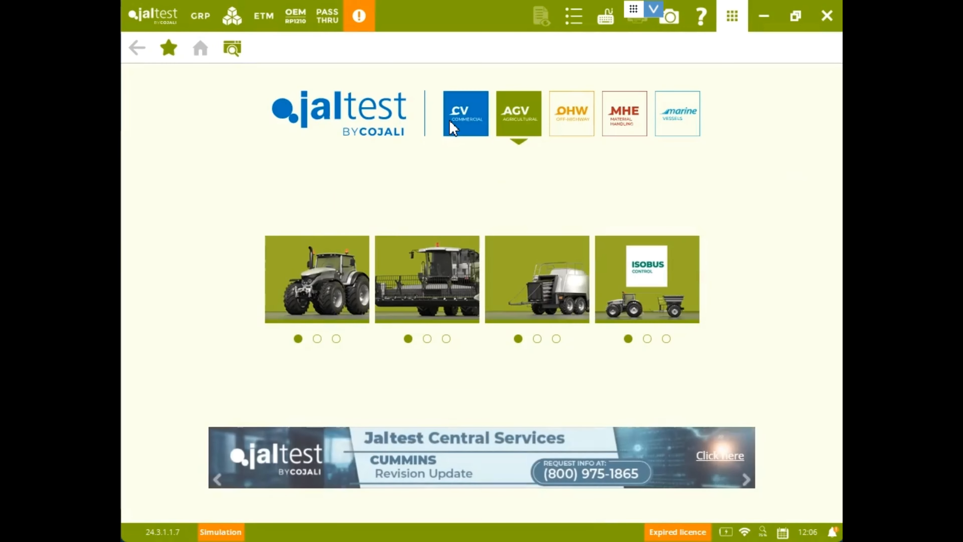
{"action": "left_click", "coordinate": [453, 127]}
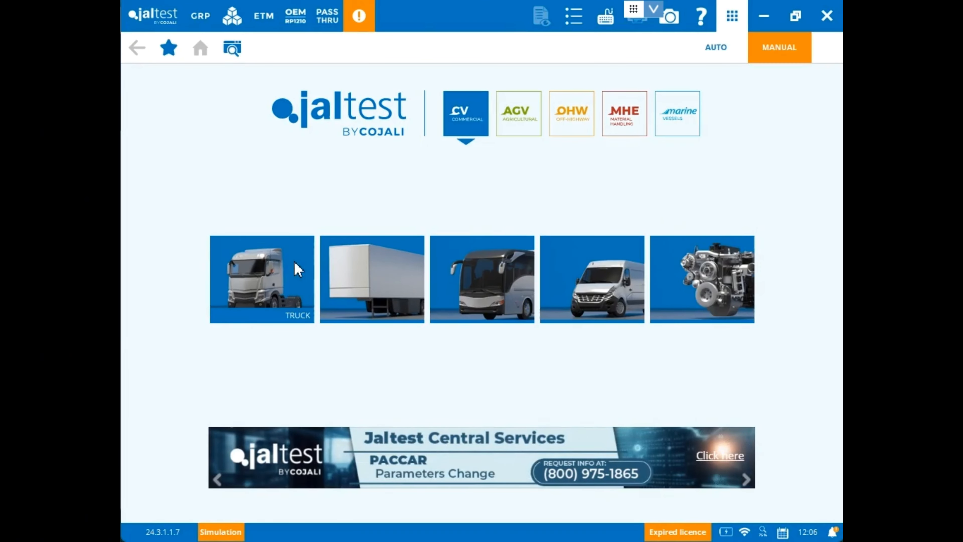
{"action": "left_click", "coordinate": [414, 272]}
{"action": "left_click", "coordinate": [138, 49]}
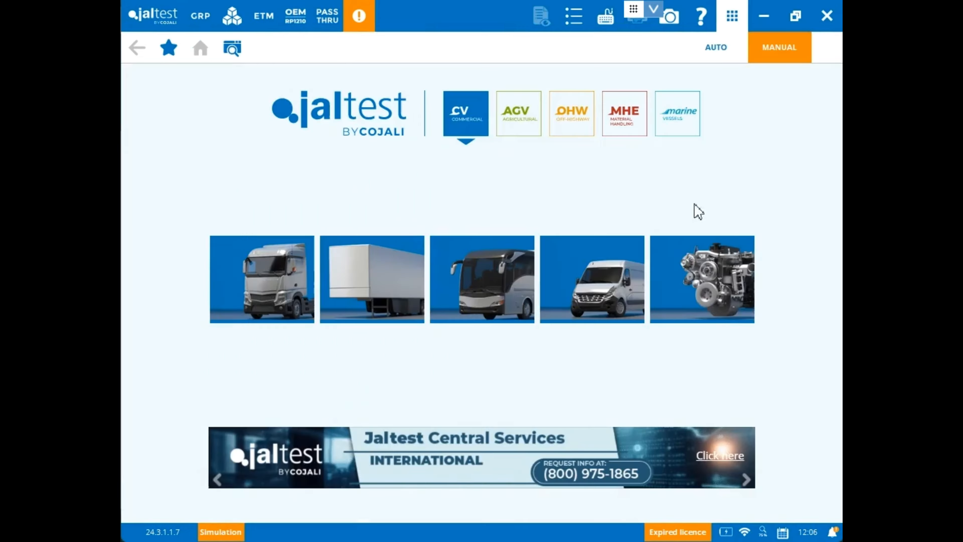
{"action": "left_click", "coordinate": [722, 270]}
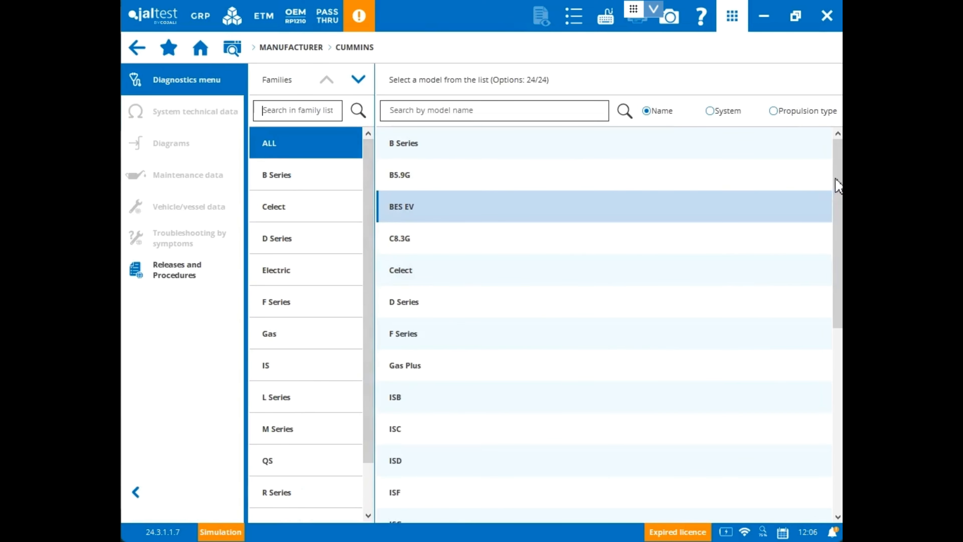
Choose ISB from the Cummins models and connect to its ISB 6.7 CM2250 engine system.
{"action": "left_click_drag", "start_coordinate": [835, 180], "coordinate": [821, 390]}
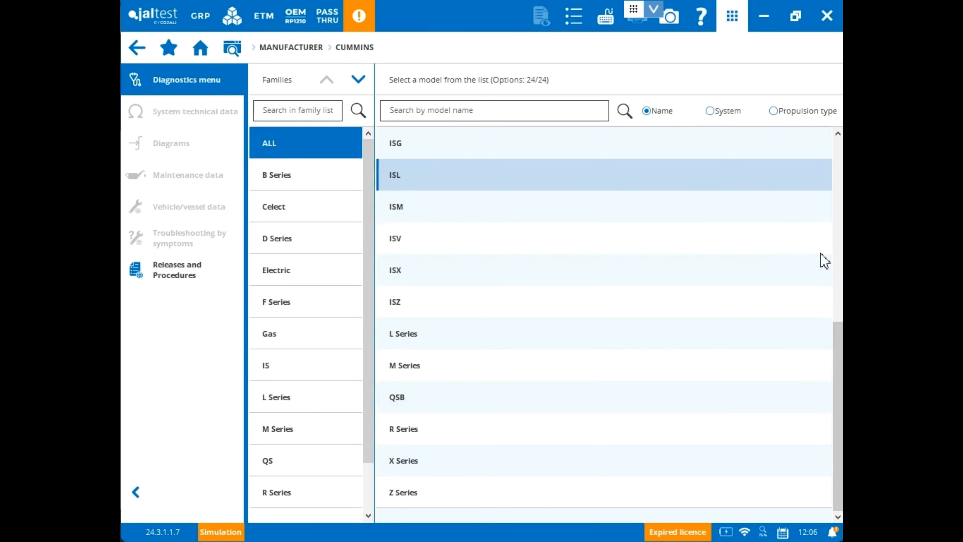
{"action": "left_click", "coordinate": [838, 133]}
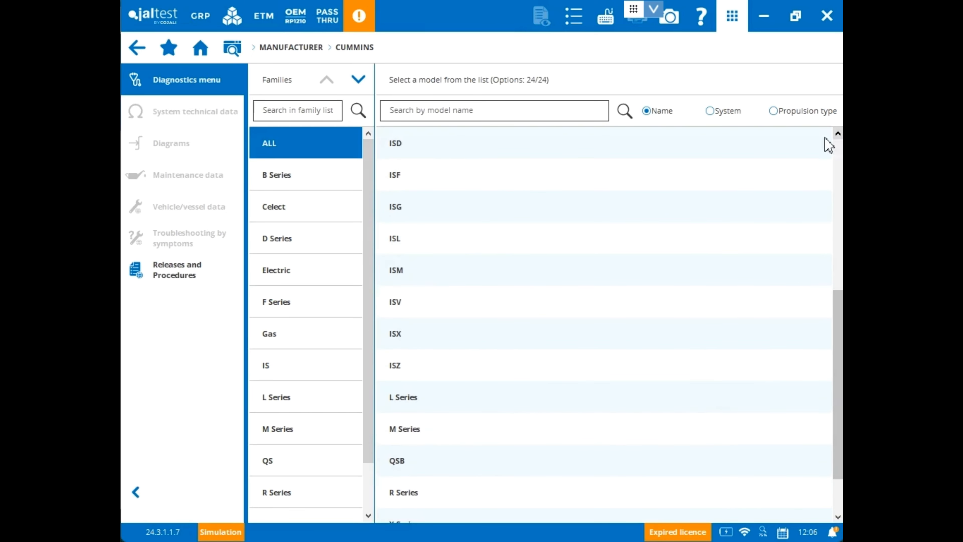
{"action": "left_click", "coordinate": [838, 133]}
{"action": "left_click", "coordinate": [838, 133]}
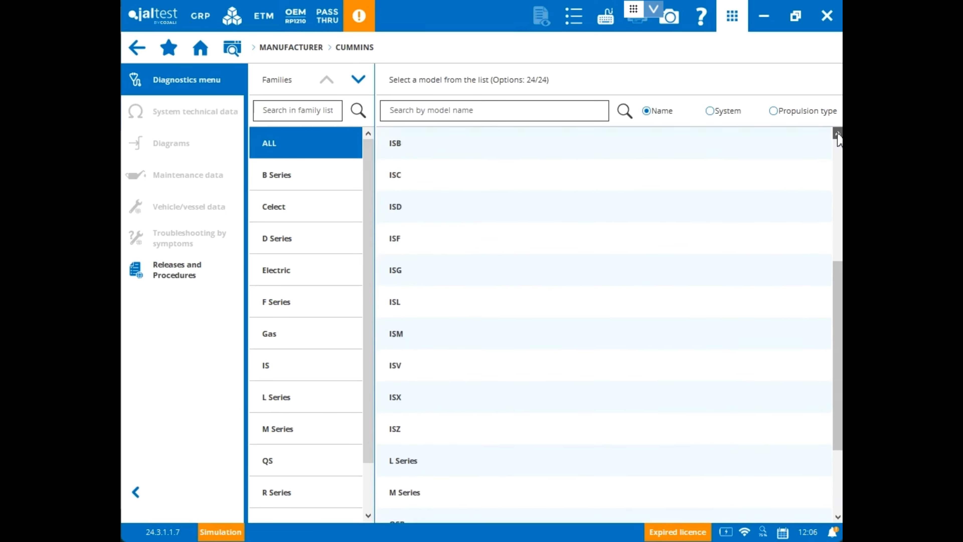
{"action": "left_click", "coordinate": [838, 134]}
{"action": "left_click", "coordinate": [443, 182]}
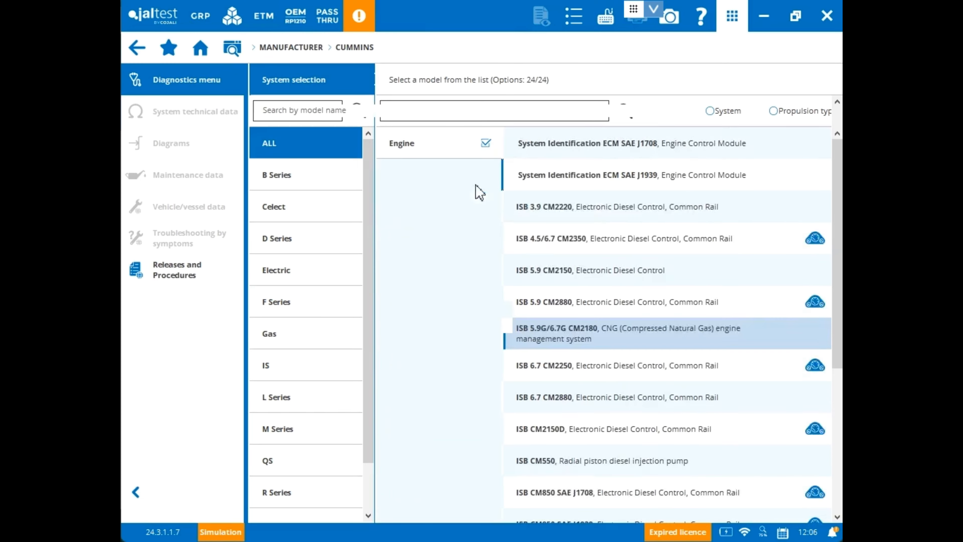
{"action": "scroll", "coordinate": [834, 447], "scroll_direction": "down", "scroll_amount": 5}
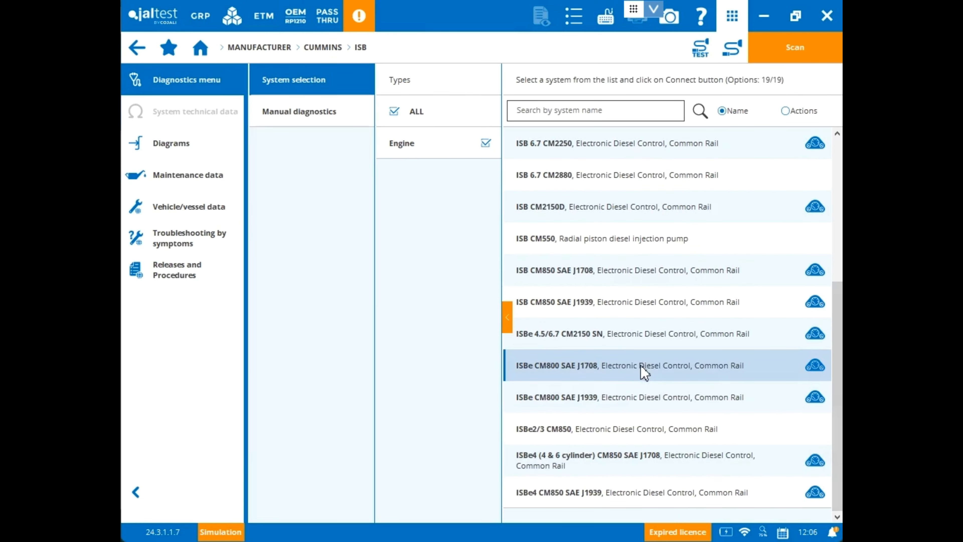
{"action": "left_click", "coordinate": [684, 146]}
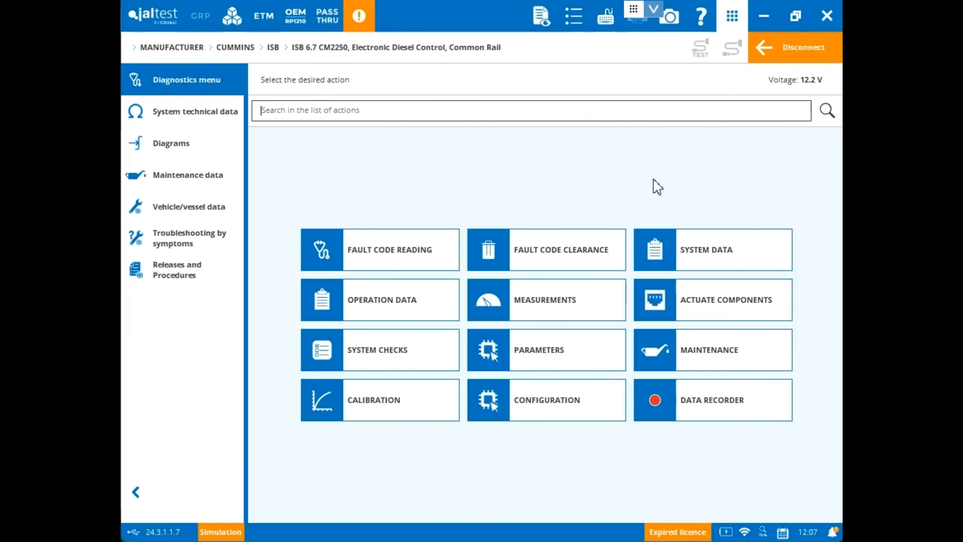
Review the passwords management actions in the engine's Configuration list.
{"action": "left_click", "coordinate": [534, 411]}
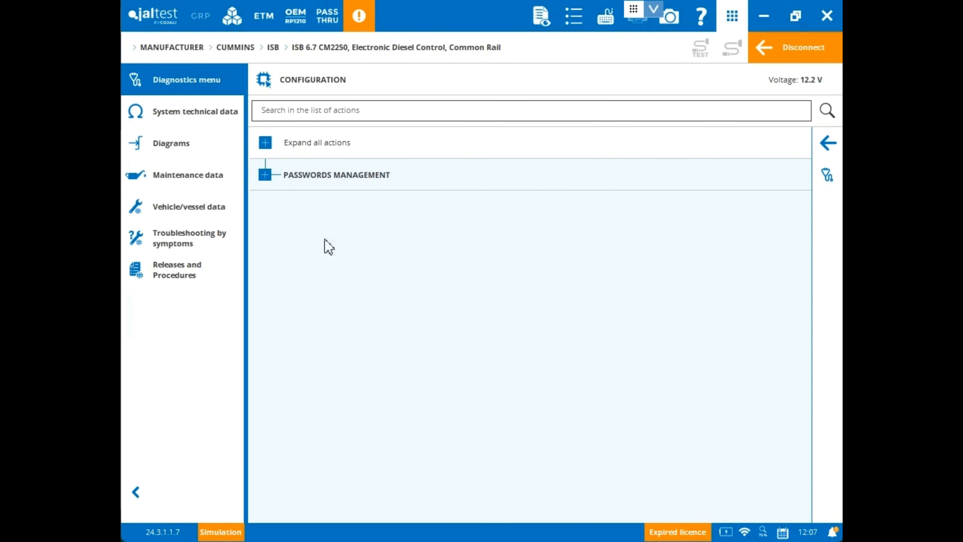
{"action": "left_click", "coordinate": [277, 184]}
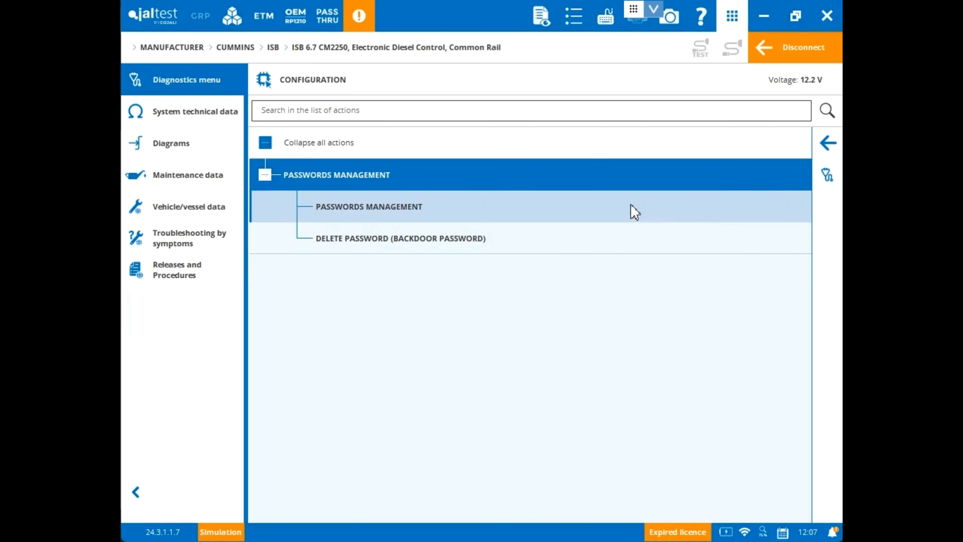
{"action": "left_click", "coordinate": [828, 145]}
Review the Injector Coding and VGT actions in the Calibration list and return to the action overview.
{"action": "left_click", "coordinate": [406, 411]}
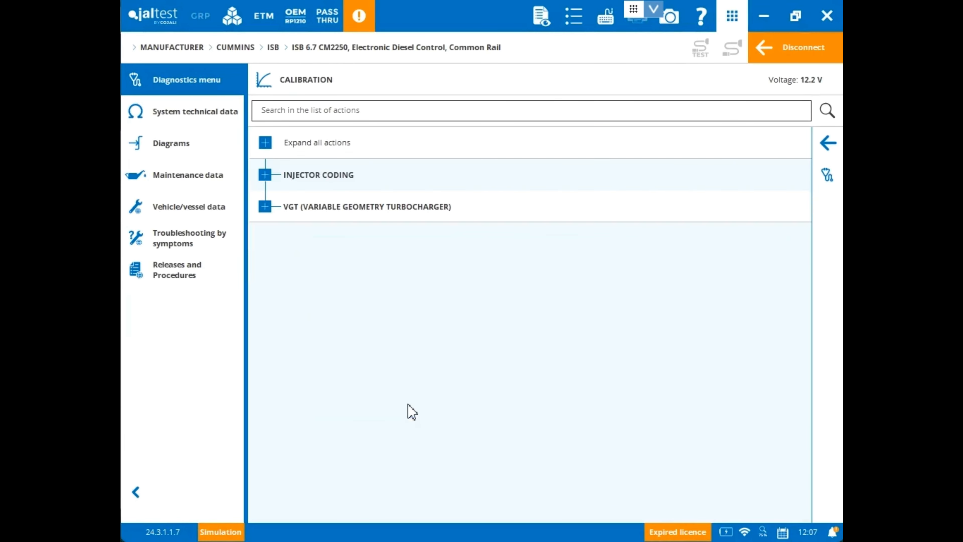
{"action": "left_click", "coordinate": [265, 206]}
{"action": "left_click", "coordinate": [265, 175]}
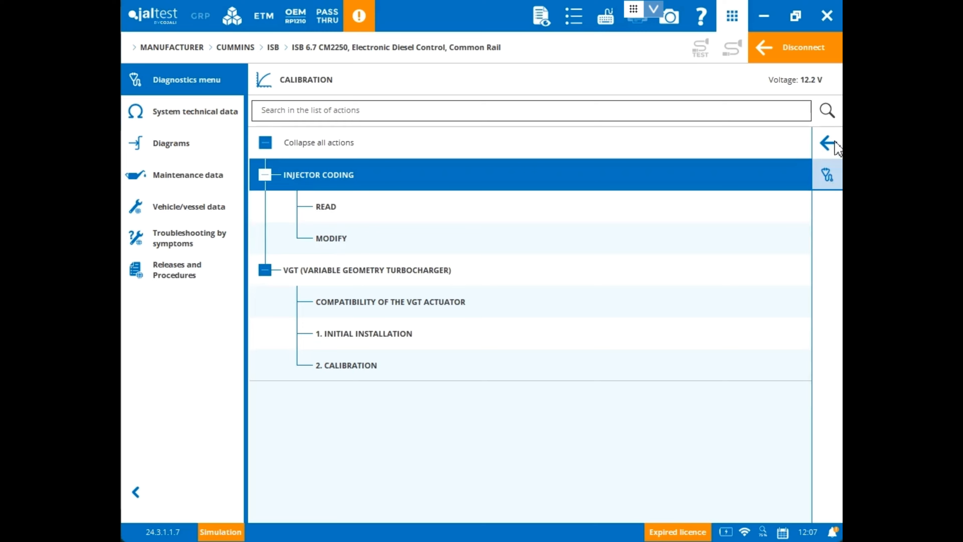
{"action": "left_click", "coordinate": [826, 174]}
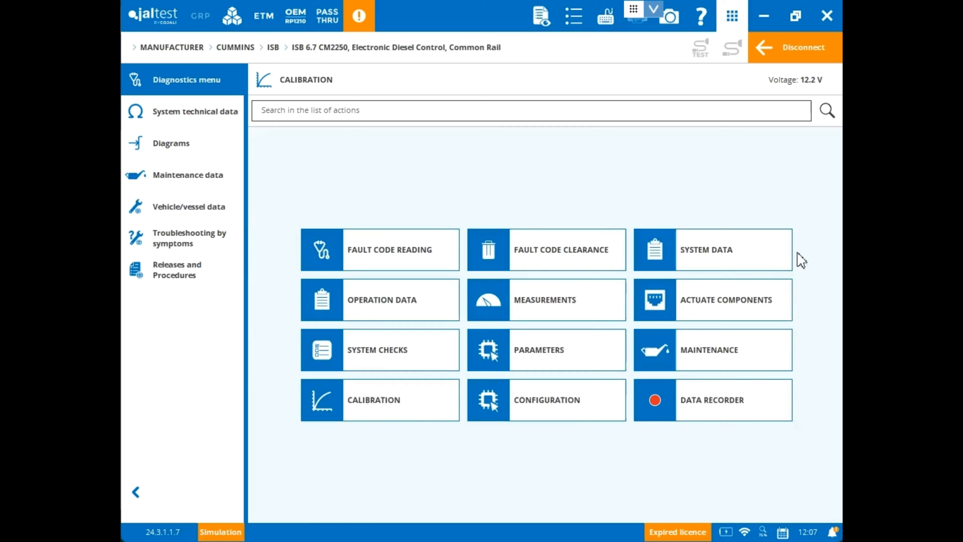
Review the Parameters list, expanding Accelerator, Maximum Speed of the Vehicle and Cruise Control, and return to the action overview.
{"action": "left_click", "coordinate": [590, 358]}
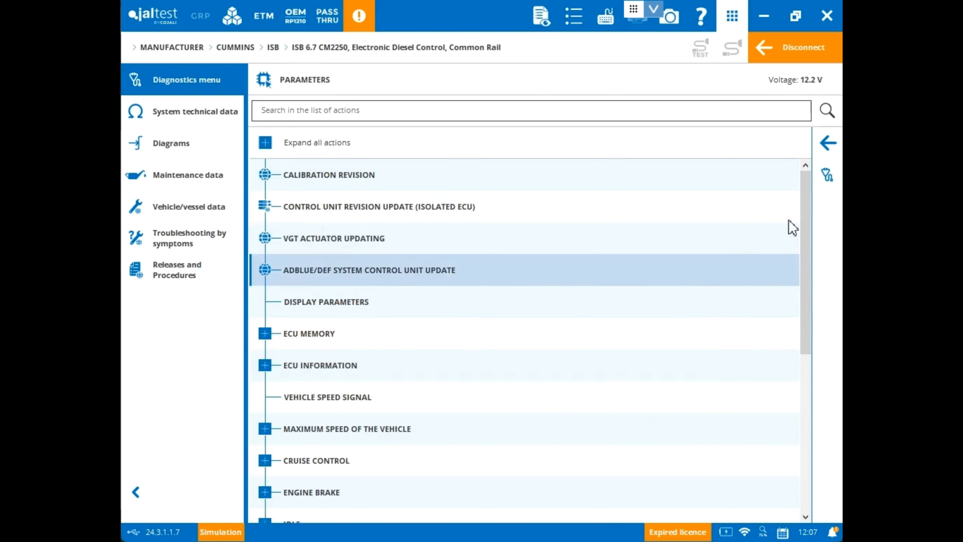
{"action": "scroll", "coordinate": [796, 393], "scroll_direction": "down", "scroll_amount": 8}
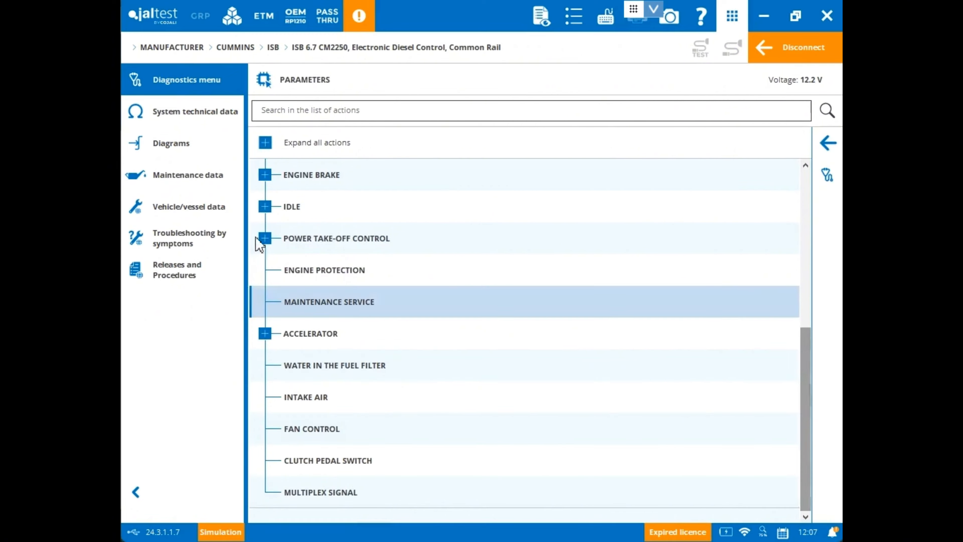
{"action": "left_click", "coordinate": [265, 334]}
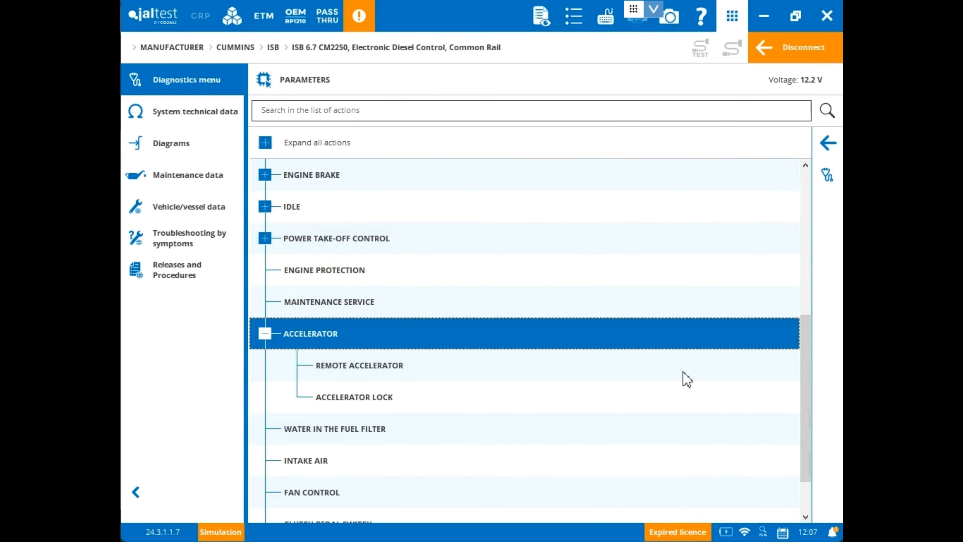
{"action": "left_click_drag", "start_coordinate": [805, 333], "coordinate": [804, 261]}
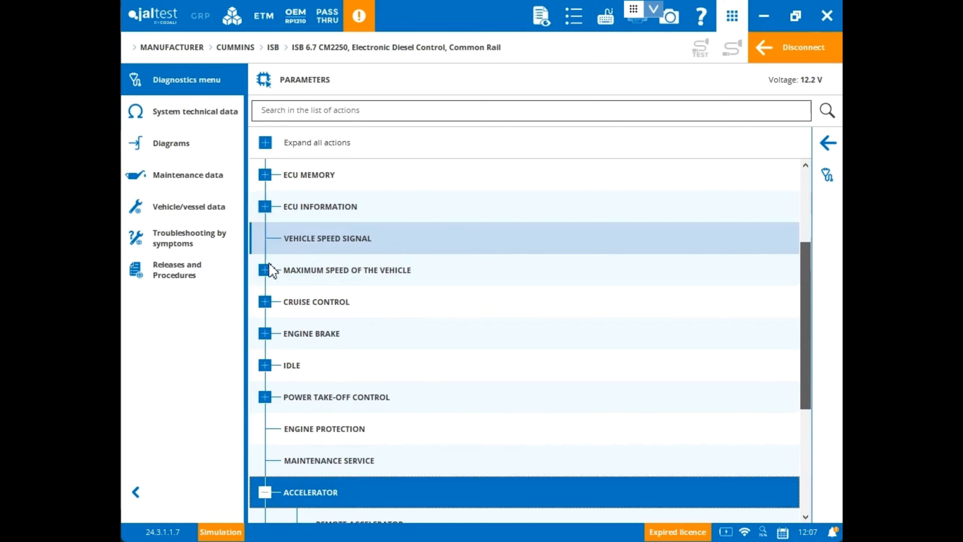
{"action": "left_click", "coordinate": [267, 270]}
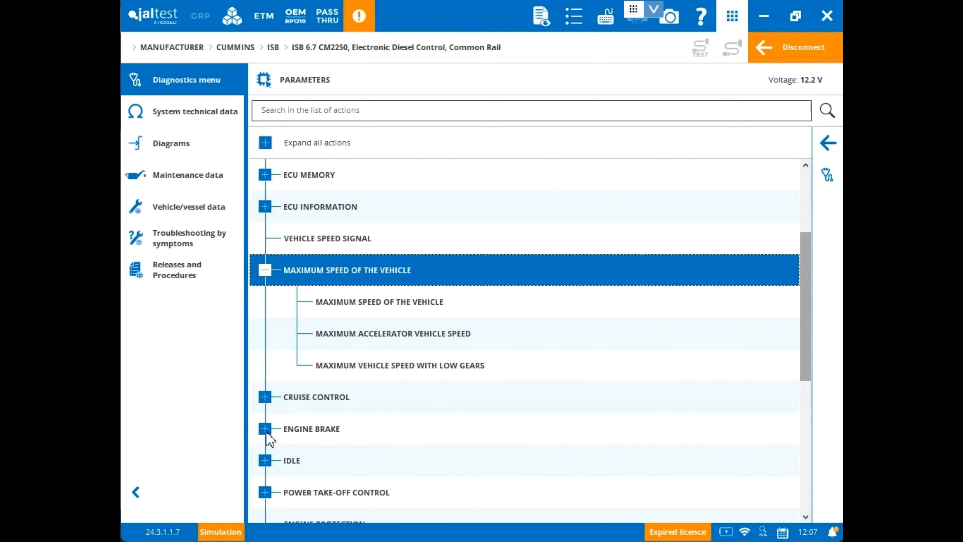
{"action": "left_click", "coordinate": [265, 397]}
{"action": "left_click", "coordinate": [380, 428]}
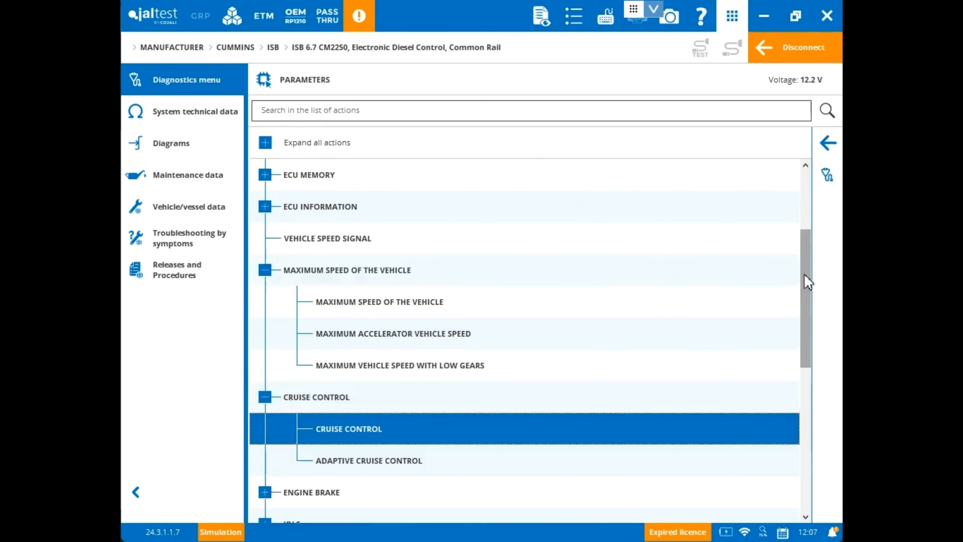
{"action": "left_click", "coordinate": [688, 343]}
{"action": "left_click_drag", "start_coordinate": [805, 262], "coordinate": [831, 514]}
{"action": "left_click_drag", "start_coordinate": [805, 463], "coordinate": [811, 301]}
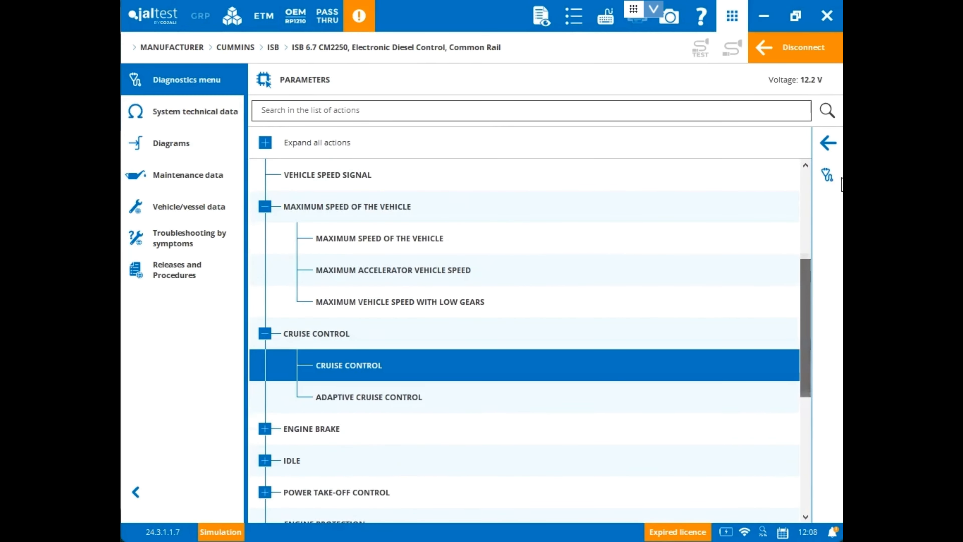
{"action": "left_click", "coordinate": [827, 143]}
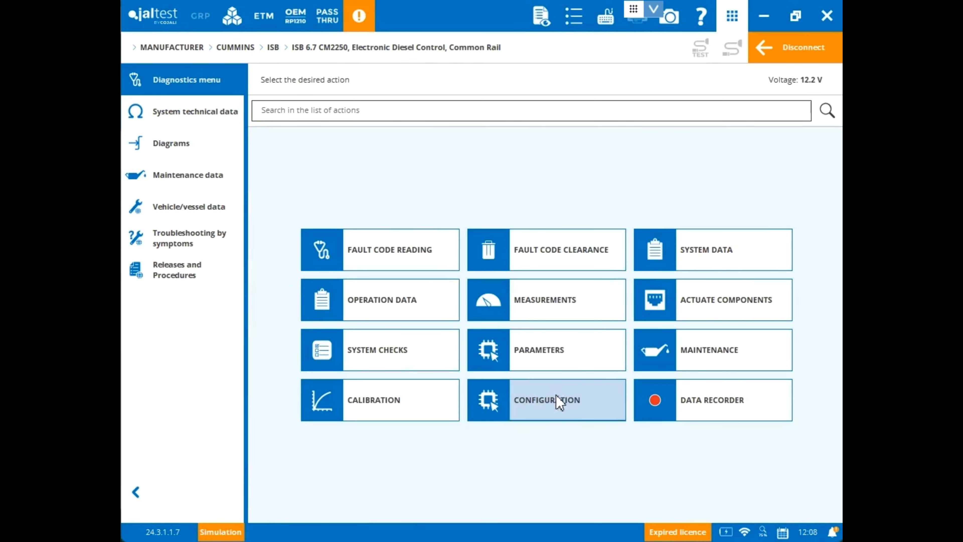
Revisit the Parameters and Configuration lists and check which components can be actuated.
{"action": "left_click", "coordinate": [546, 363]}
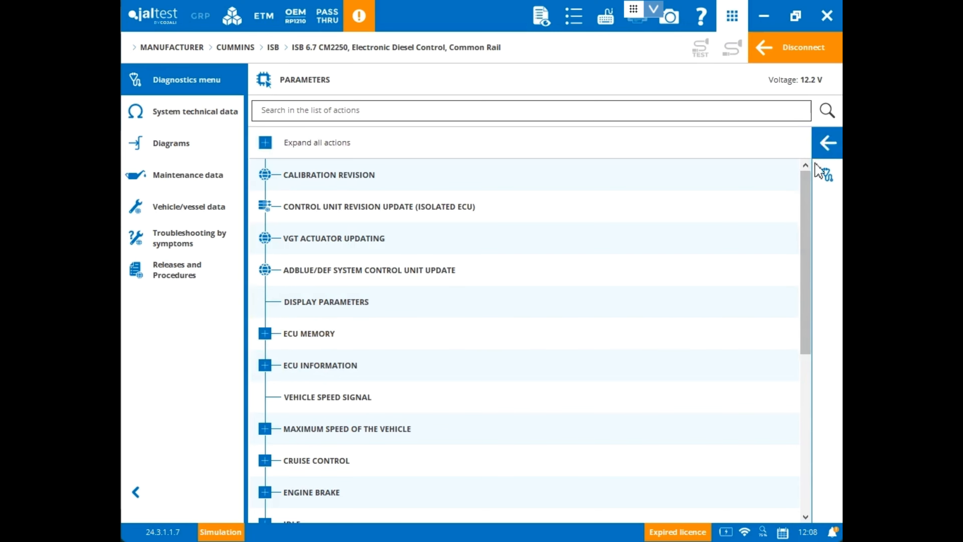
{"action": "left_click", "coordinate": [827, 143]}
{"action": "left_click", "coordinate": [550, 409]}
{"action": "key", "text": "Escape"}
{"action": "left_click", "coordinate": [727, 308]}
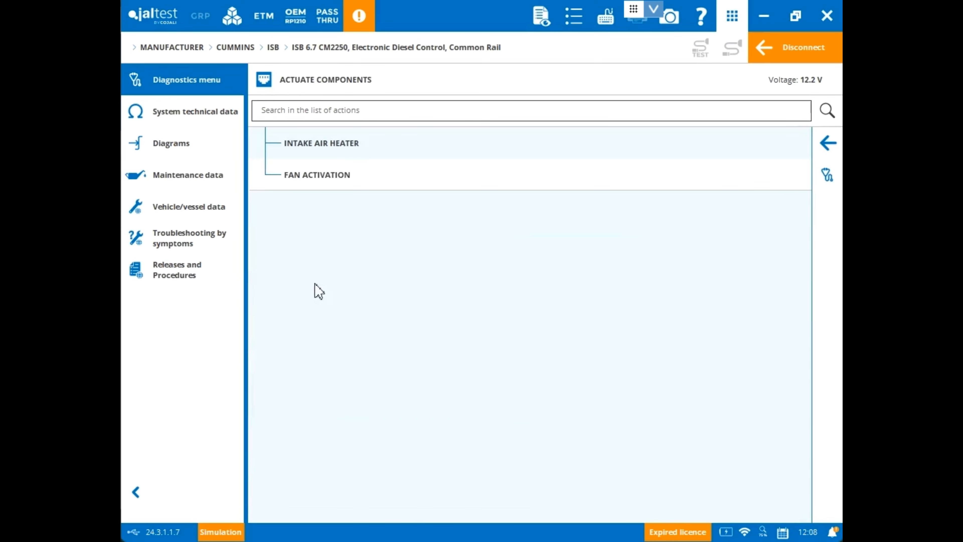
{"action": "left_click", "coordinate": [827, 143]}
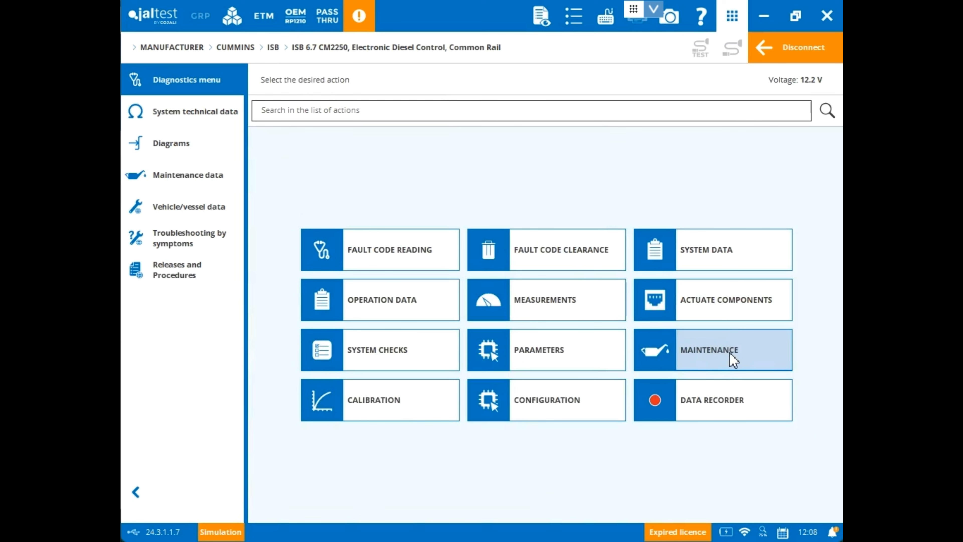
Read the fault codes stored in the ISB 6.7 CM2250 and close the reading.
{"action": "left_click", "coordinate": [423, 266]}
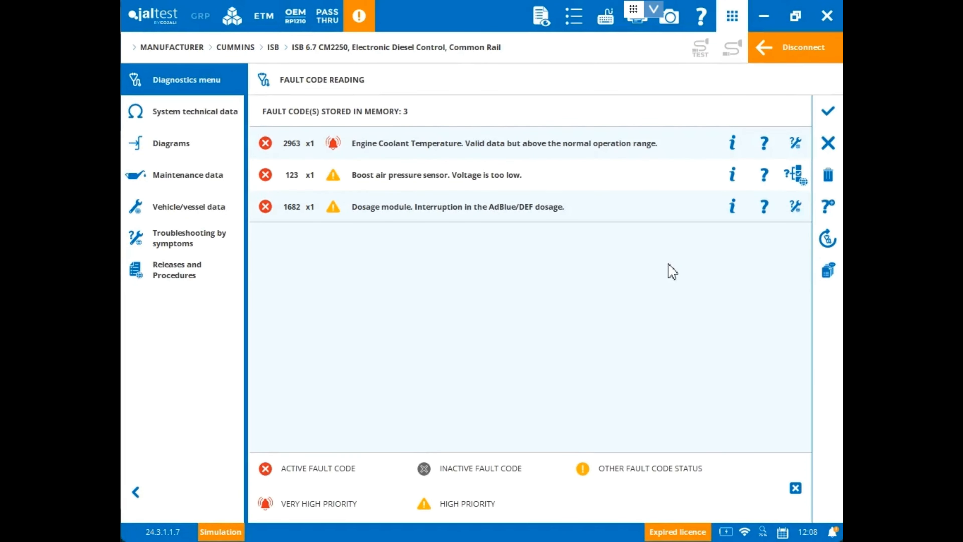
{"action": "left_click", "coordinate": [550, 220]}
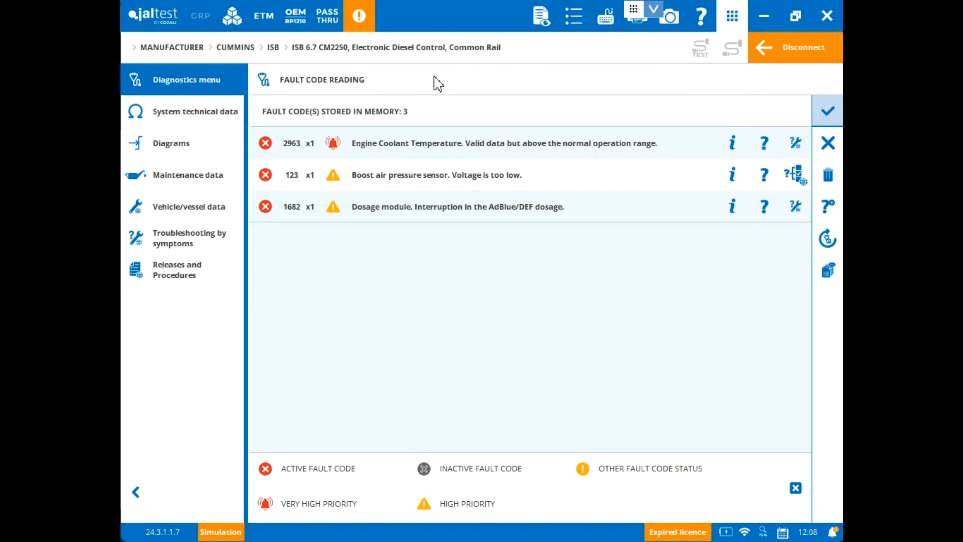
{"action": "left_click", "coordinate": [829, 113]}
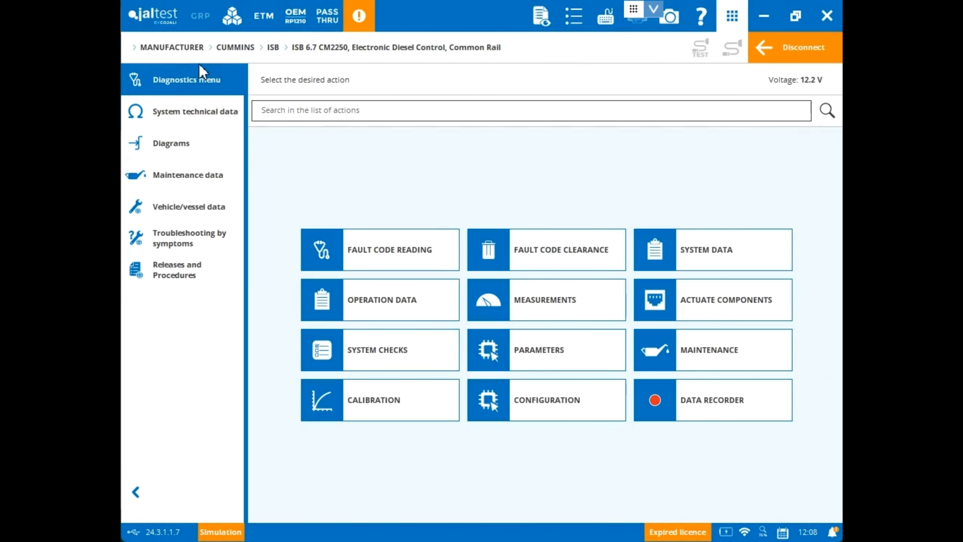